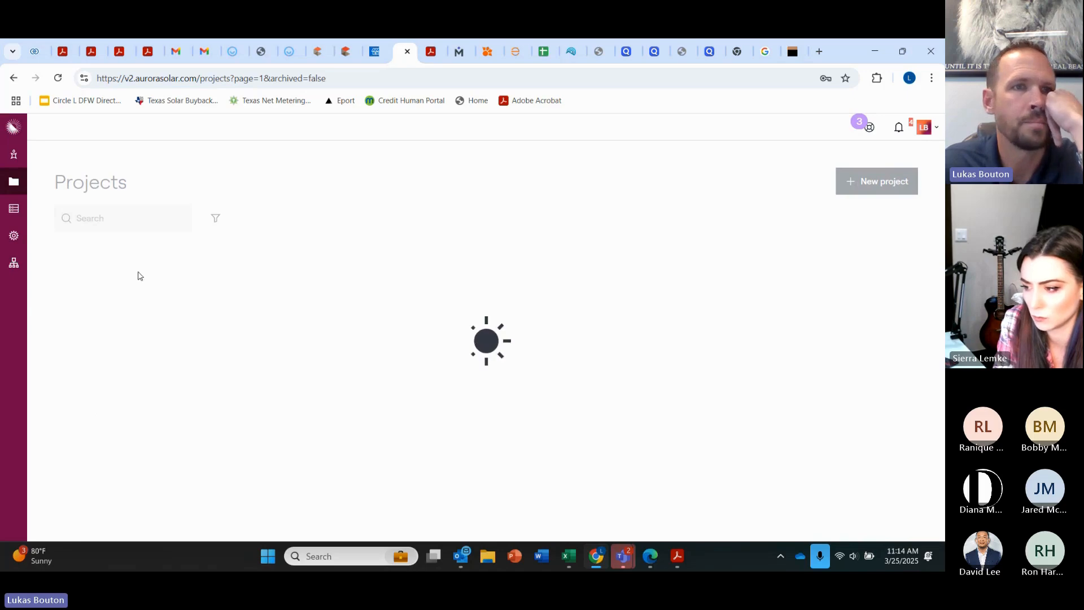
# Step: Open the customer's project energy usage details in Aurora Solar, then bring the Edge window forward
pyautogui.click(118, 293)
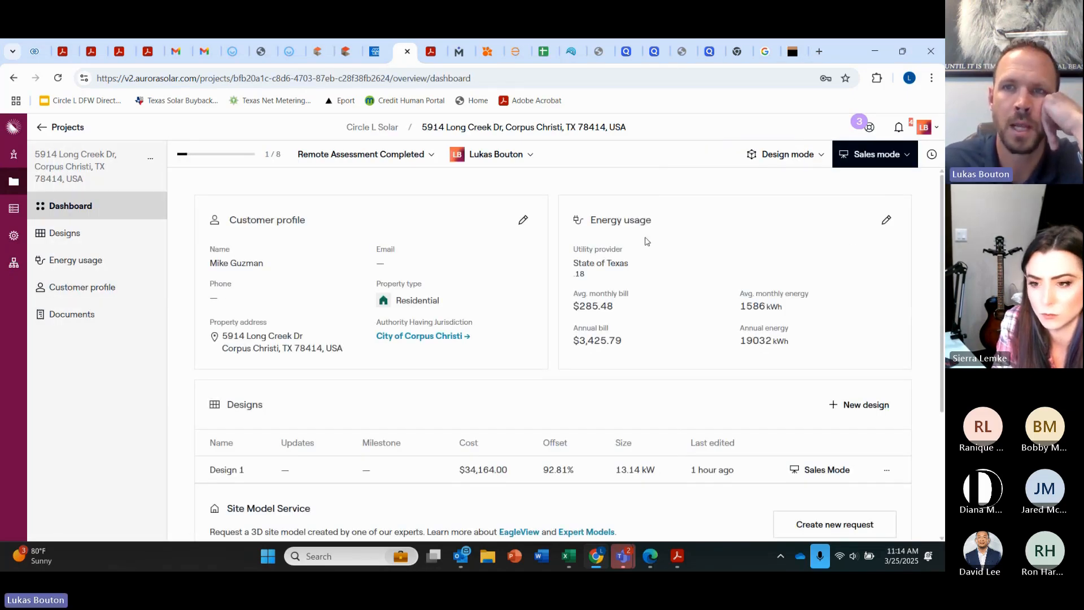
pyautogui.click(887, 222)
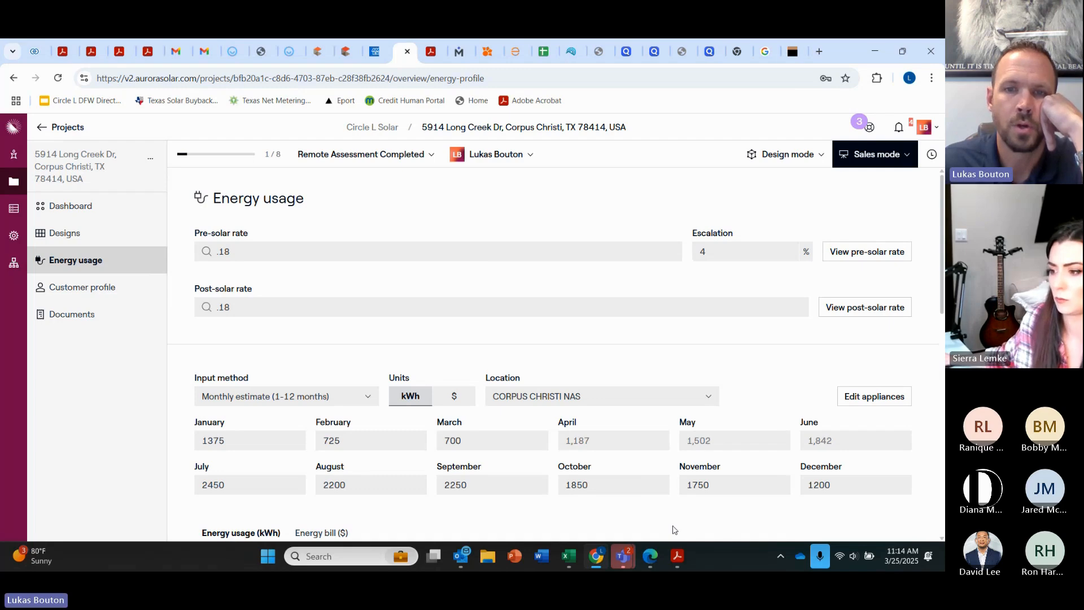
pyautogui.moveTo(649, 567)
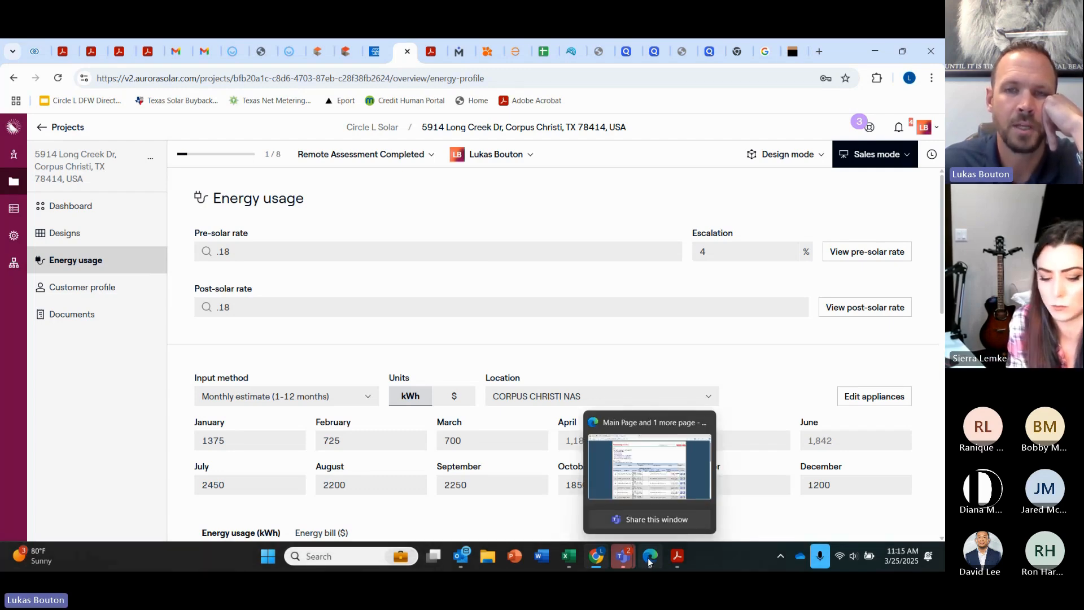
pyautogui.click(650, 559)
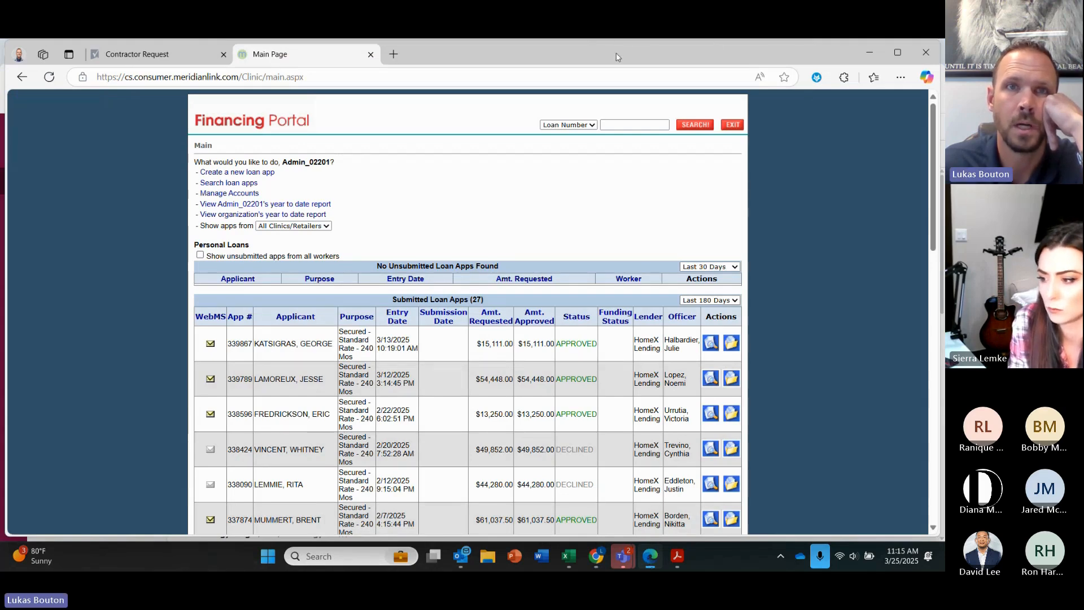
# Step: Open Sunscape from Favorites in a new Edge tab and sign in with saved credentials
pyautogui.click(897, 53)
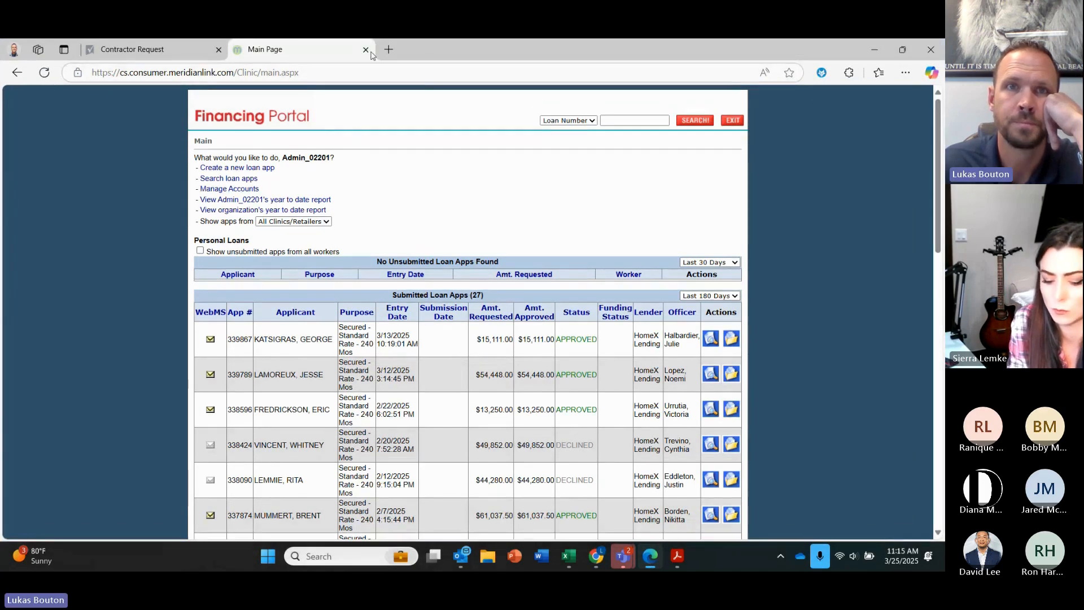
pyautogui.click(904, 51)
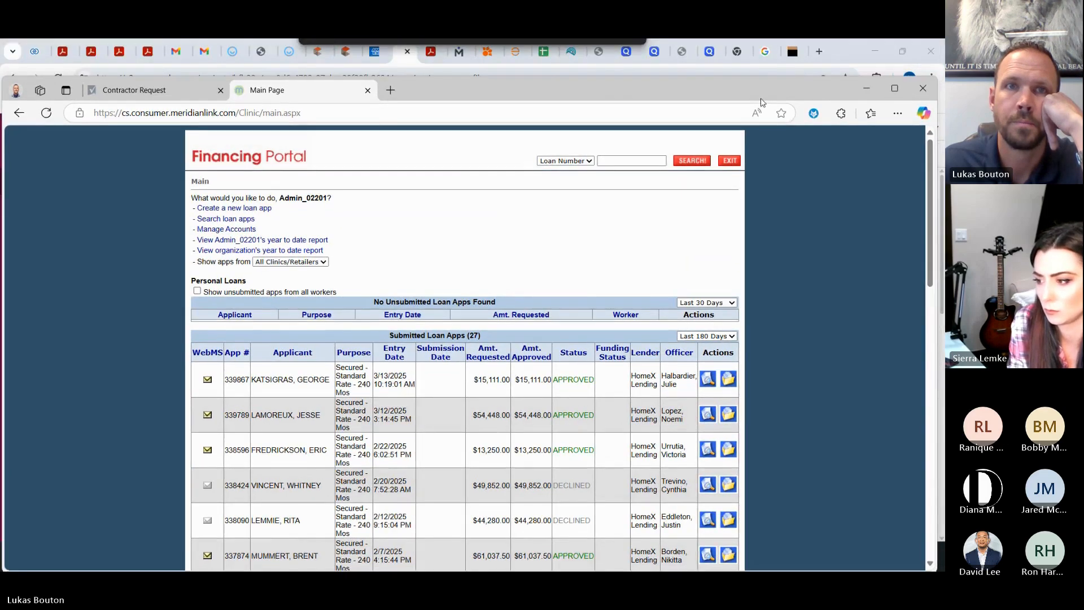
pyautogui.click(391, 91)
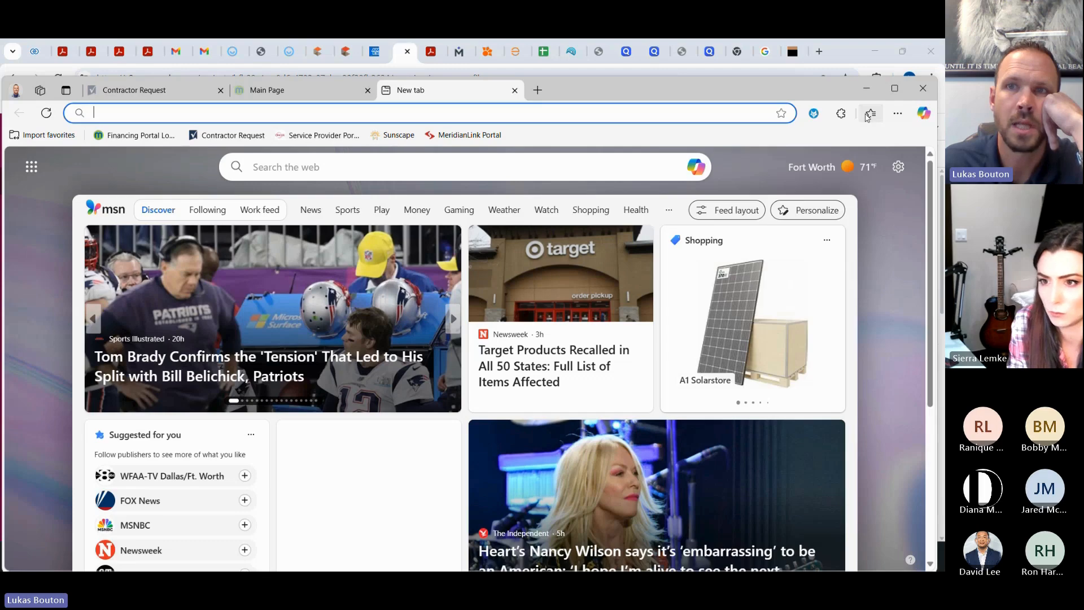
pyautogui.click(869, 113)
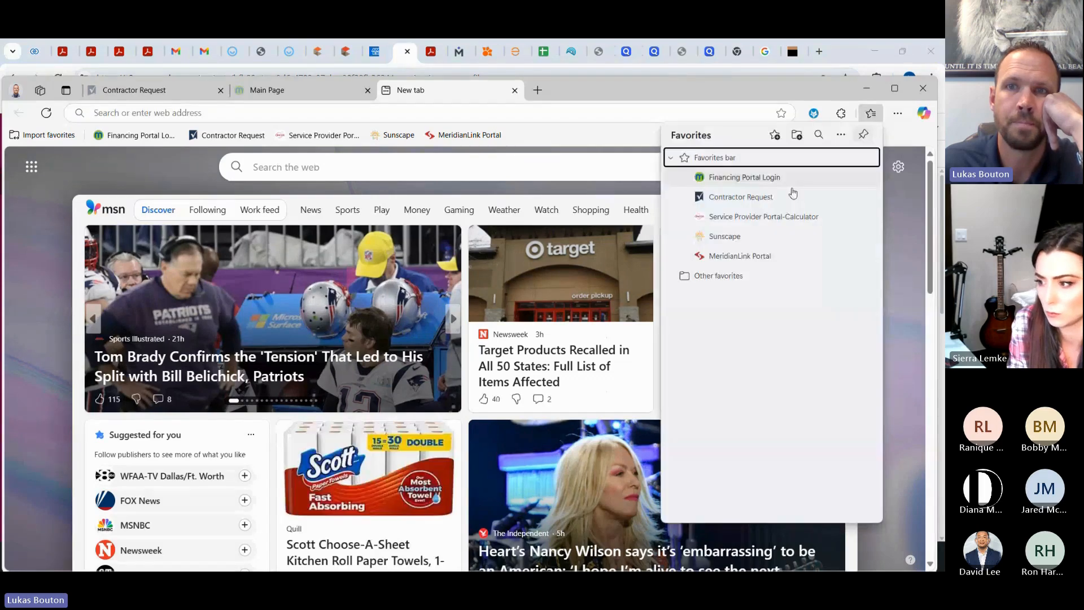
pyautogui.click(730, 237)
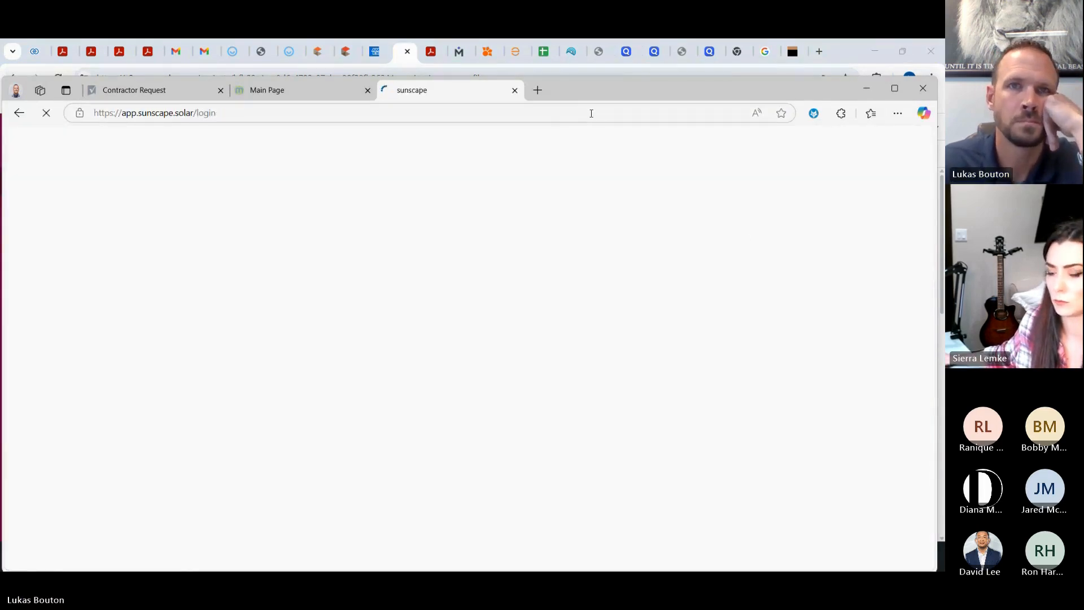
pyautogui.click(638, 365)
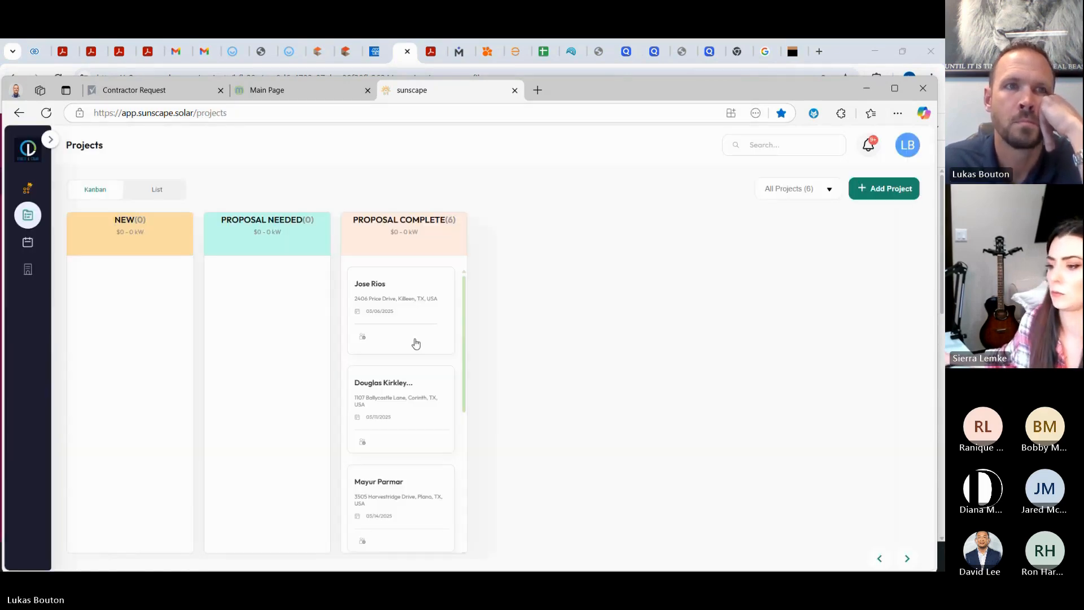
# Step: Start a new project and choose the customer's Corpus Christi property address
pyautogui.click(892, 189)
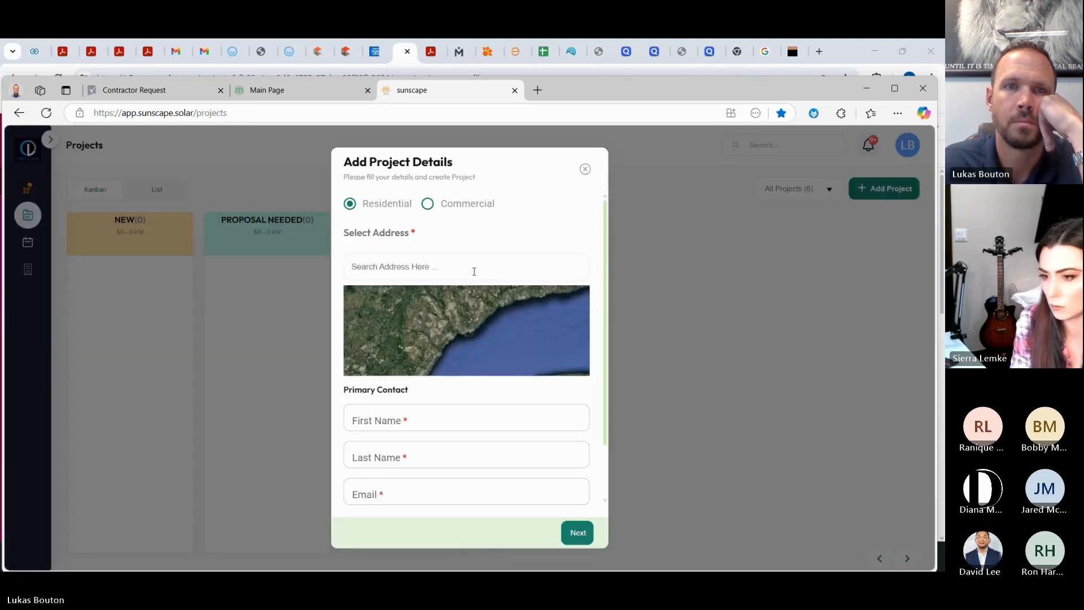
pyautogui.click(435, 266)
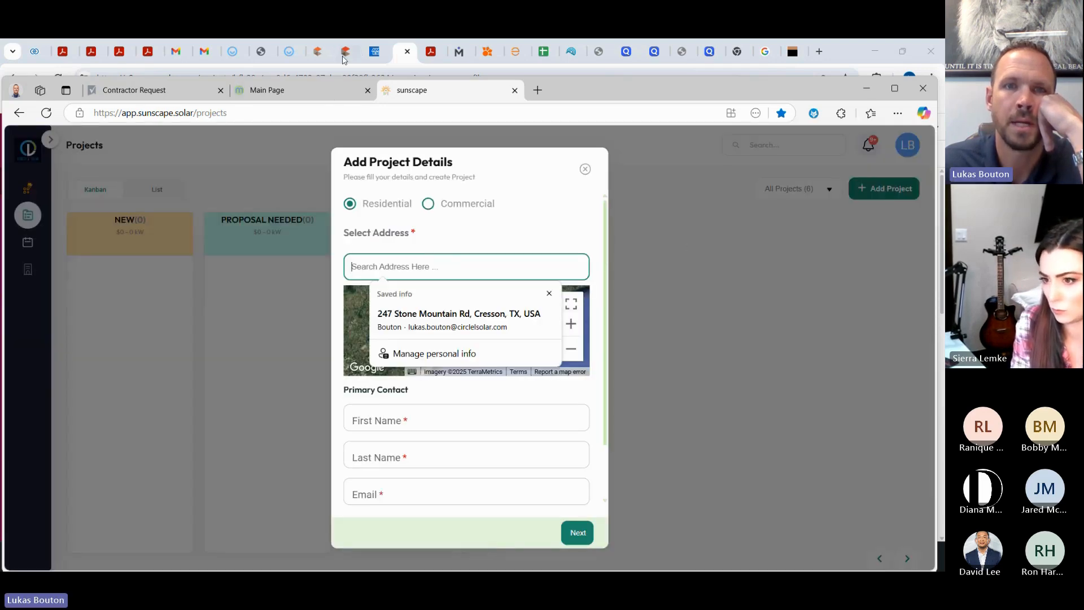
pyautogui.click(839, 59)
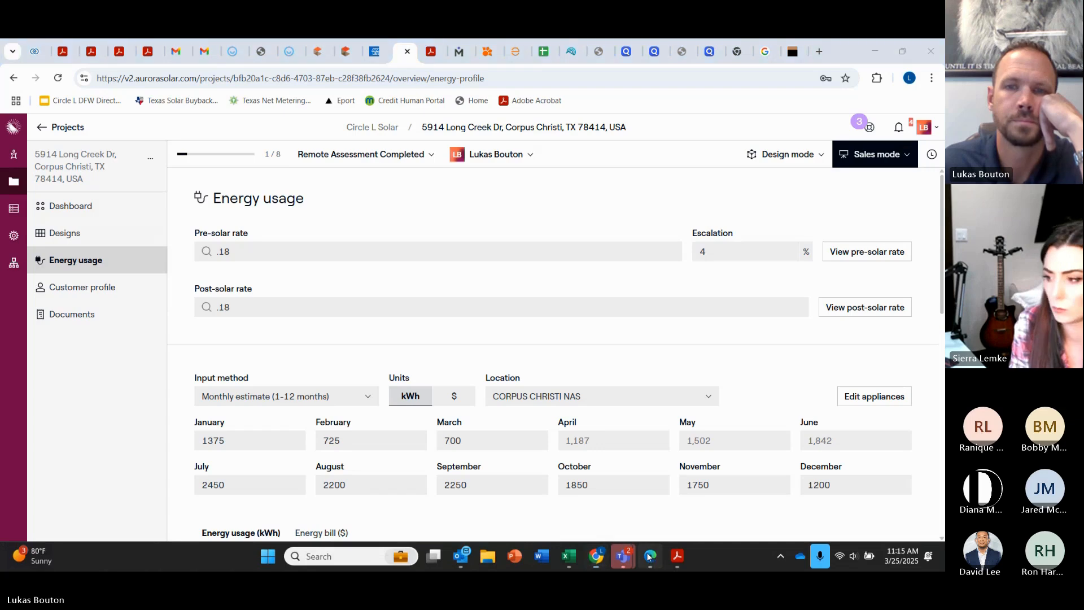
pyautogui.click(650, 556)
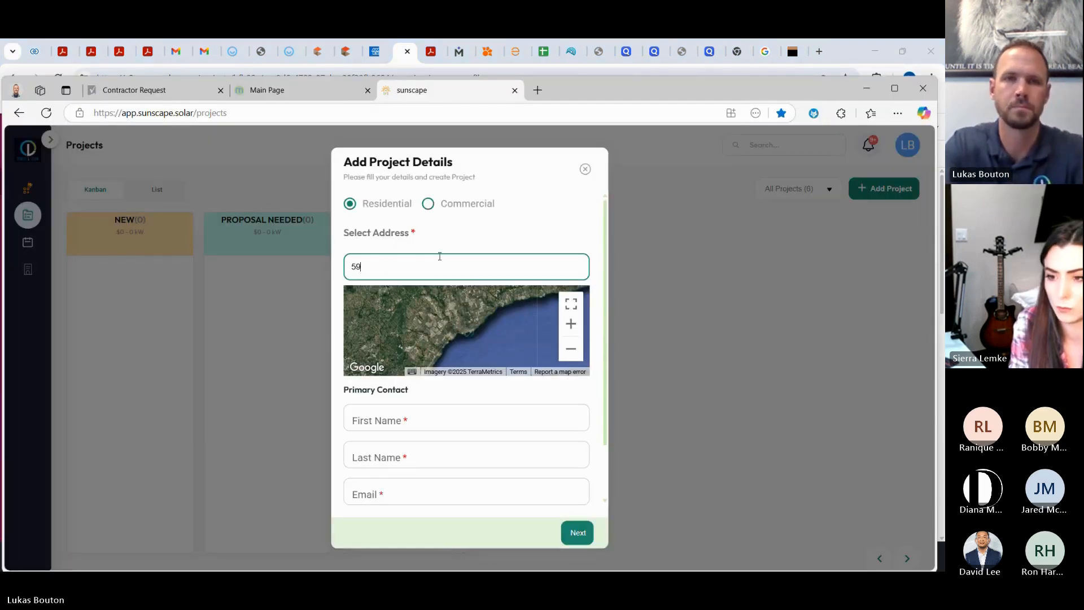
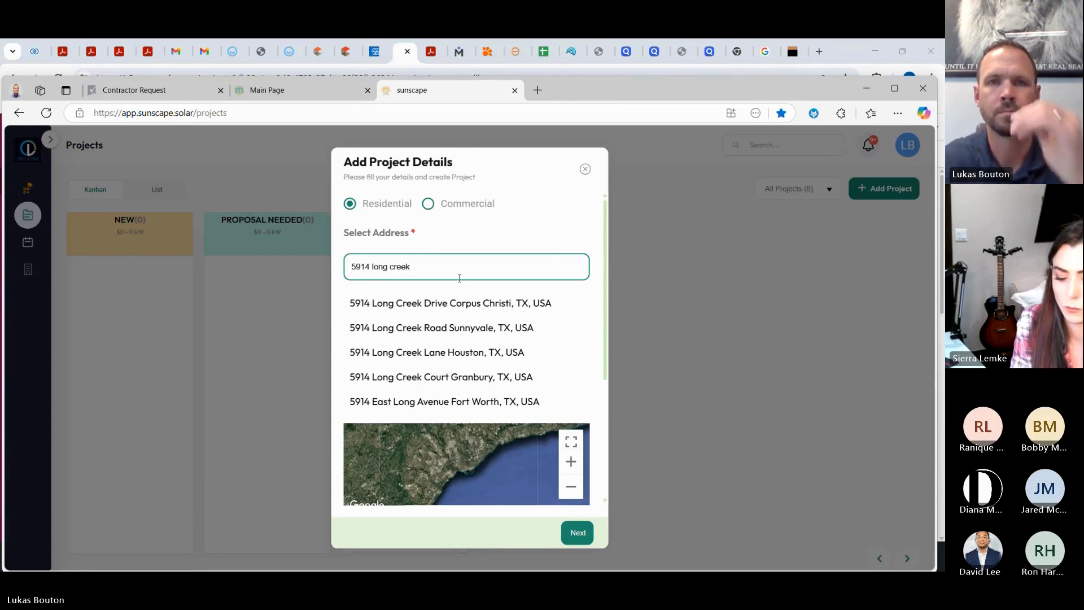
pyautogui.click(493, 304)
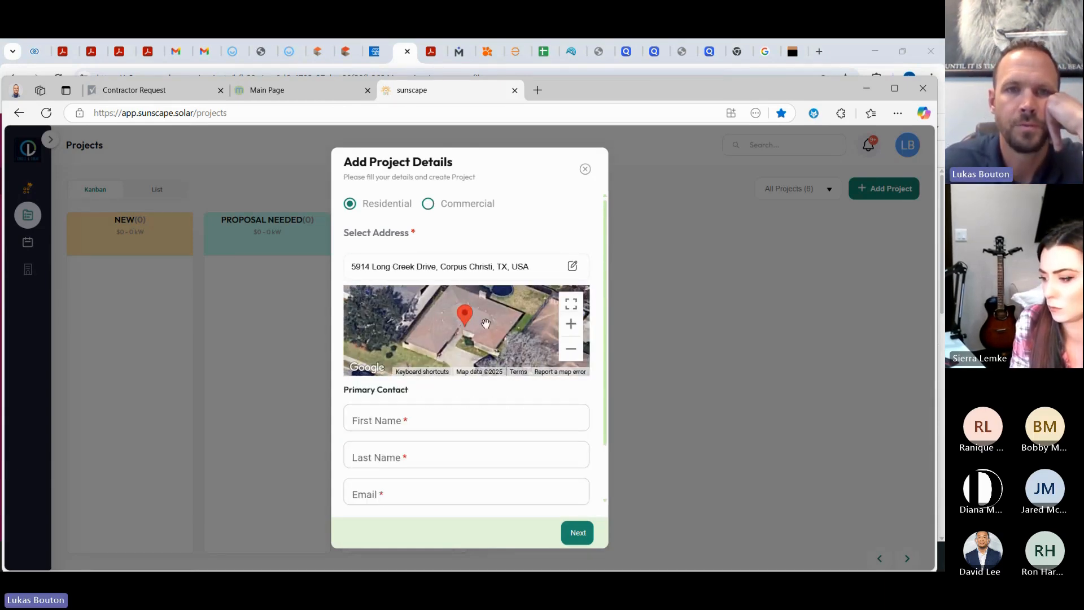
# Step: Fill in the contact's first name, last name, e-mail and mobile number, then continue
pyautogui.click(444, 417)
pyautogui.write('Mike')
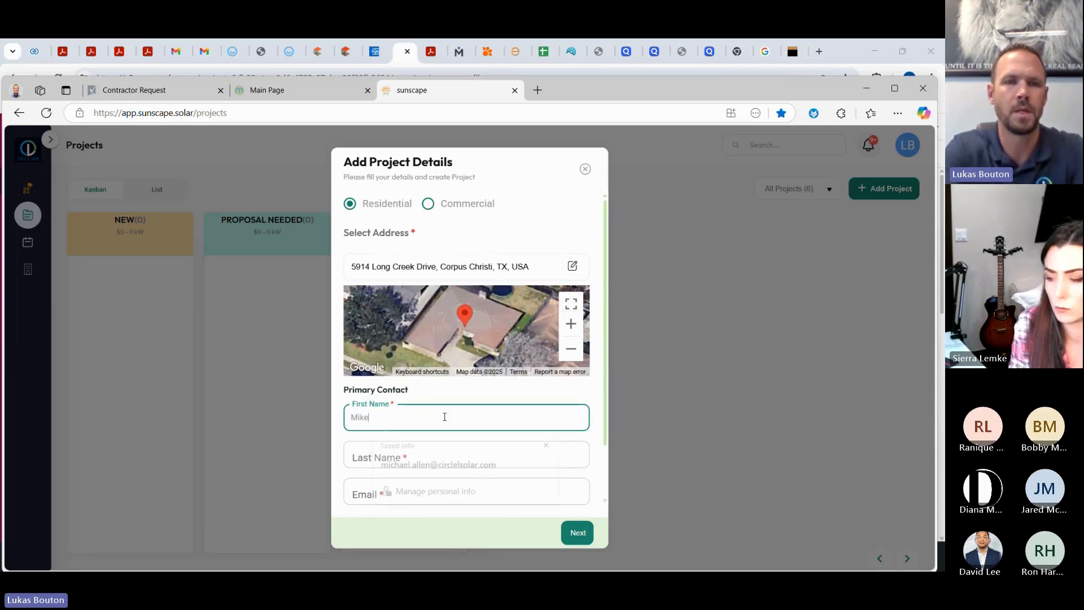
pyautogui.press('Tab')
pyautogui.write('Gu')
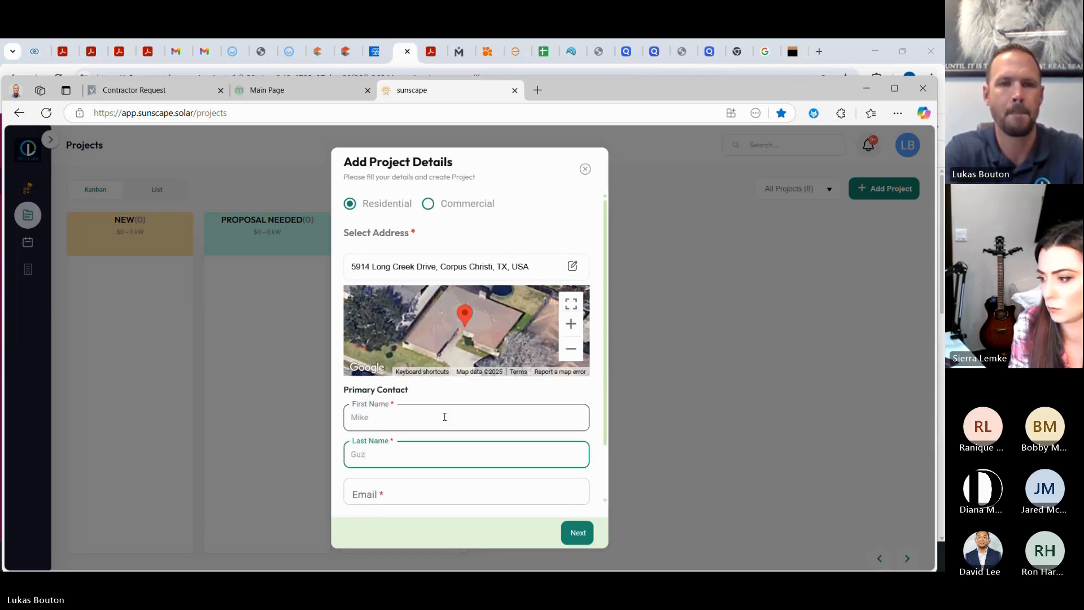
pyautogui.press('Tab')
pyautogui.scroll(-1, 430, 441)
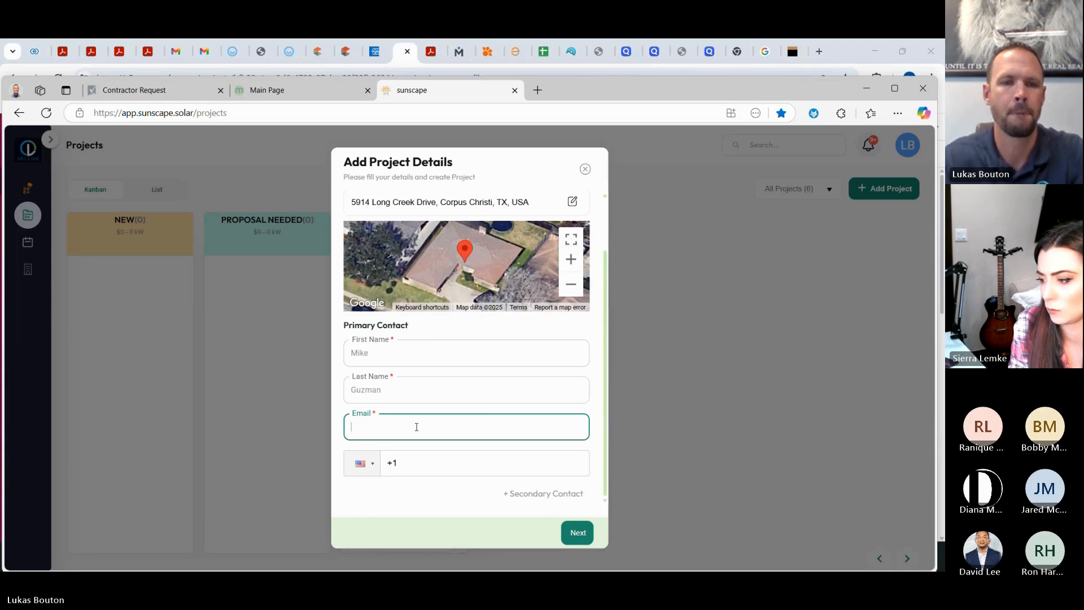
pyautogui.write('test@test.com')
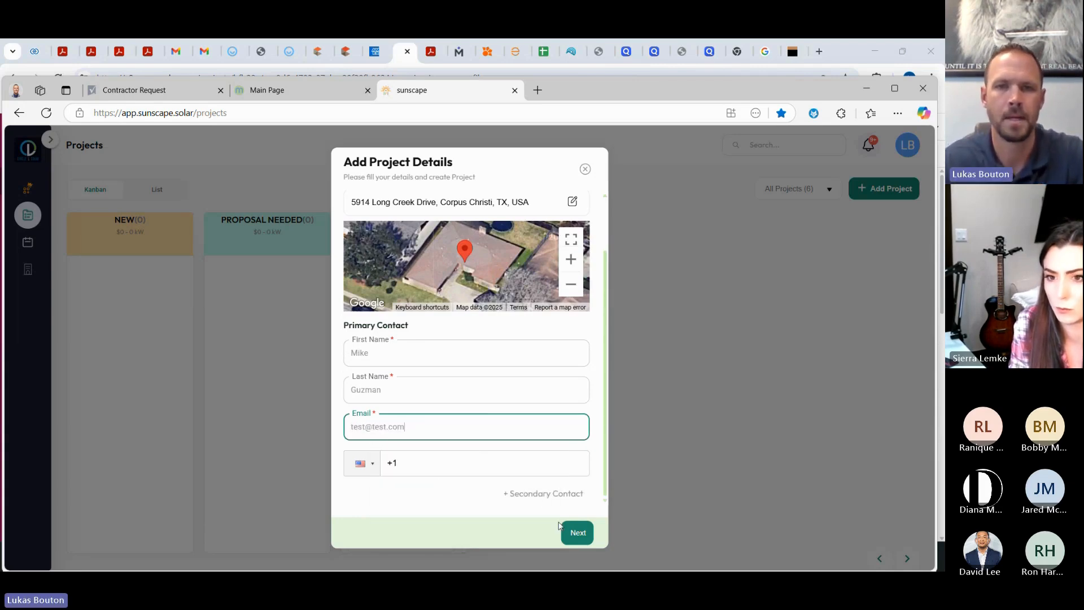
pyautogui.click(575, 536)
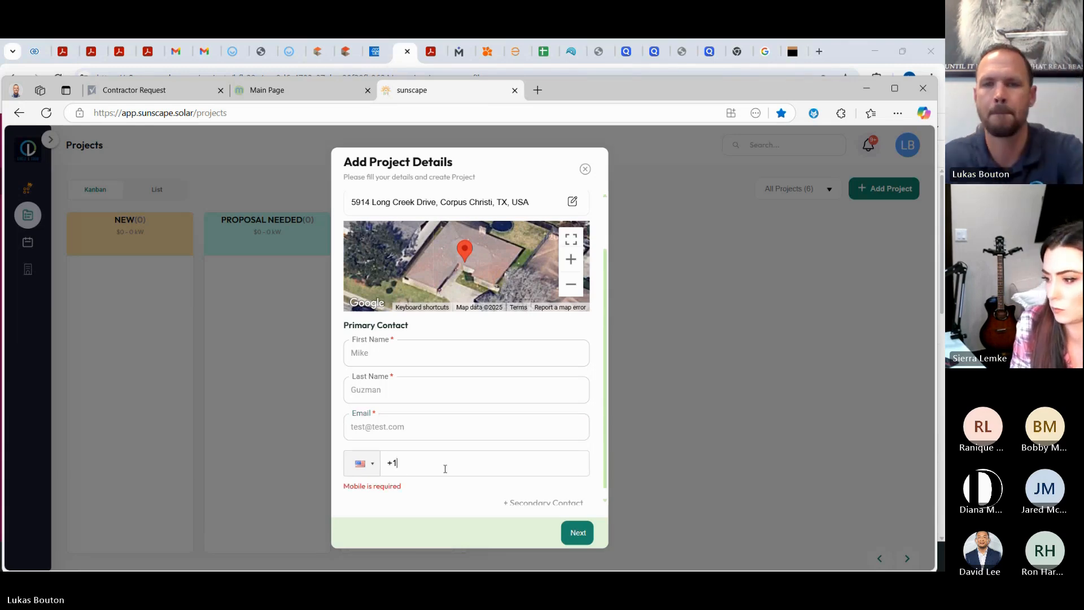
pyautogui.write('555) 555-5555')
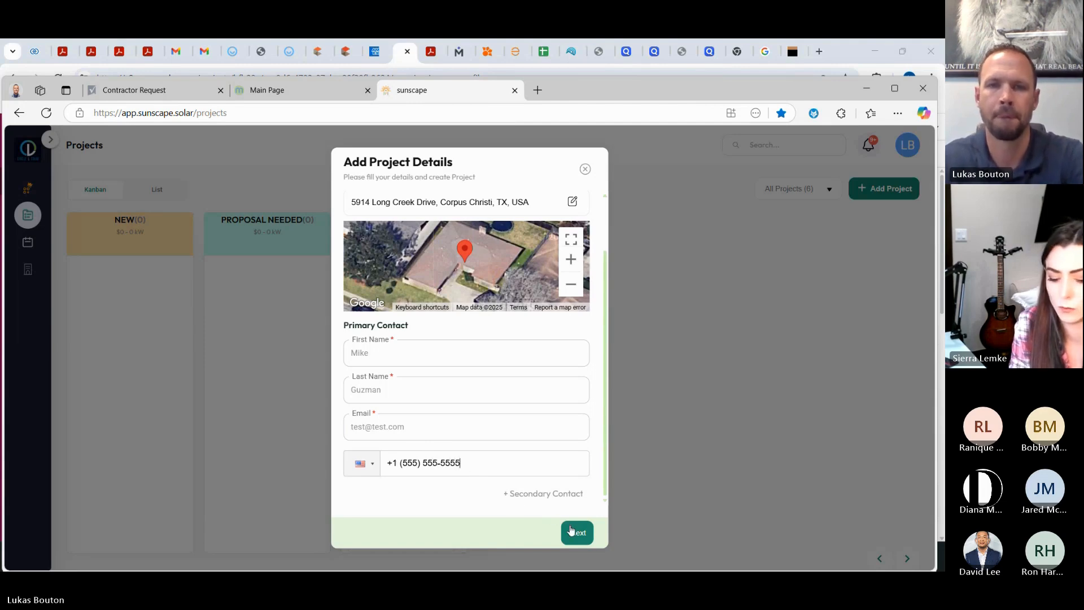
pyautogui.click(577, 532)
# Step: Set the office to Design, then pick and clear the Online lead source
pyautogui.click(439, 342)
pyautogui.click(442, 212)
pyautogui.click(411, 238)
pyautogui.click(561, 220)
pyautogui.click(528, 238)
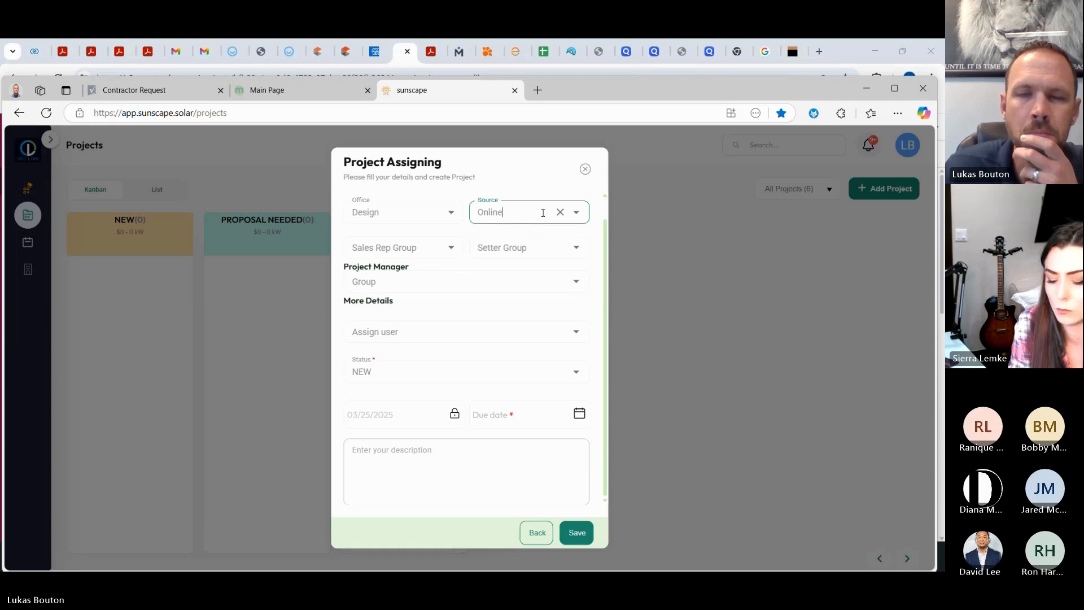
pyautogui.click(560, 212)
# Step: Set sales rep and project manager groups to Client, assigning the account owner as manager and assignee
pyautogui.click(421, 246)
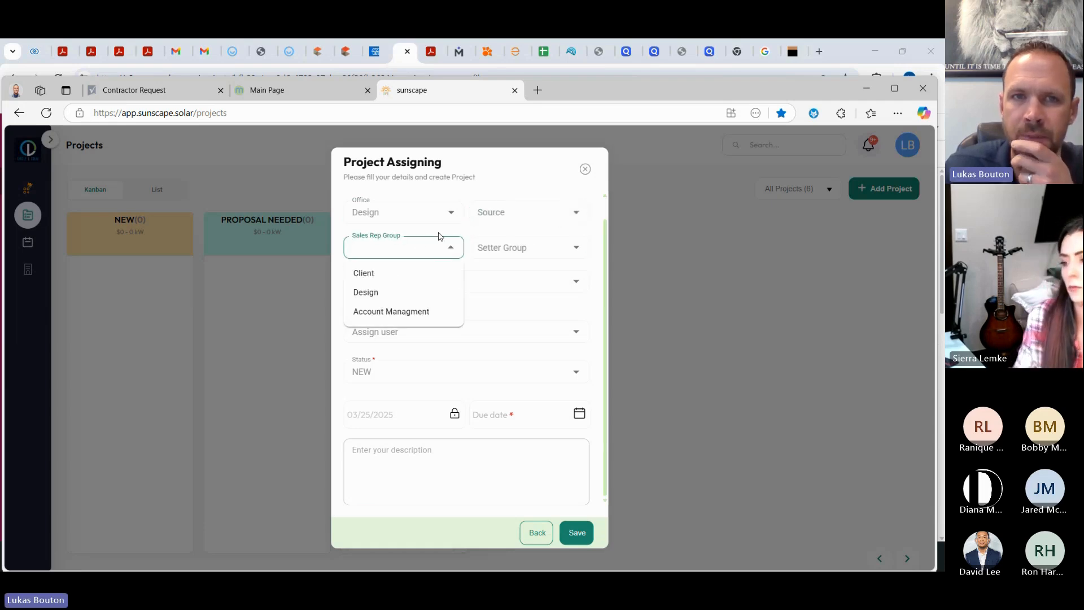
pyautogui.click(406, 275)
pyautogui.click(410, 305)
pyautogui.click(437, 328)
pyautogui.click(396, 327)
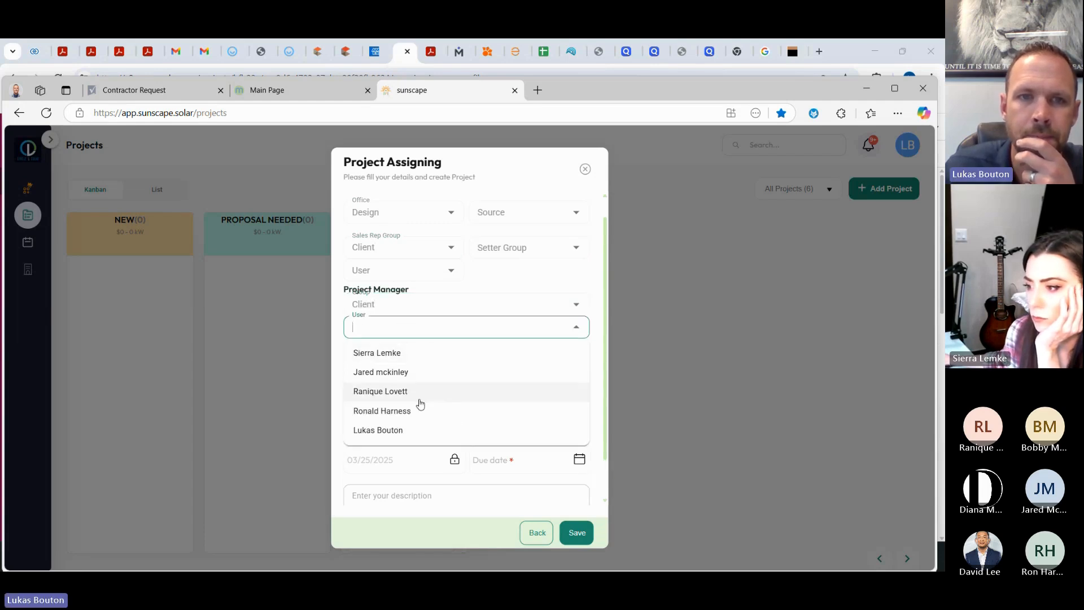
pyautogui.click(407, 430)
pyautogui.scroll(-1, 452, 351)
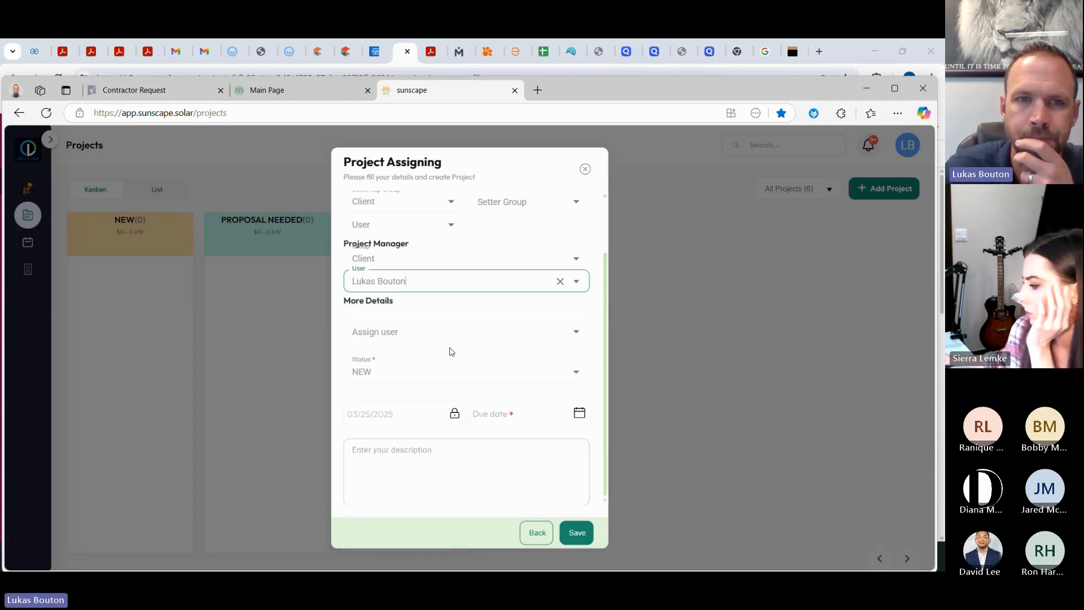
pyautogui.click(441, 332)
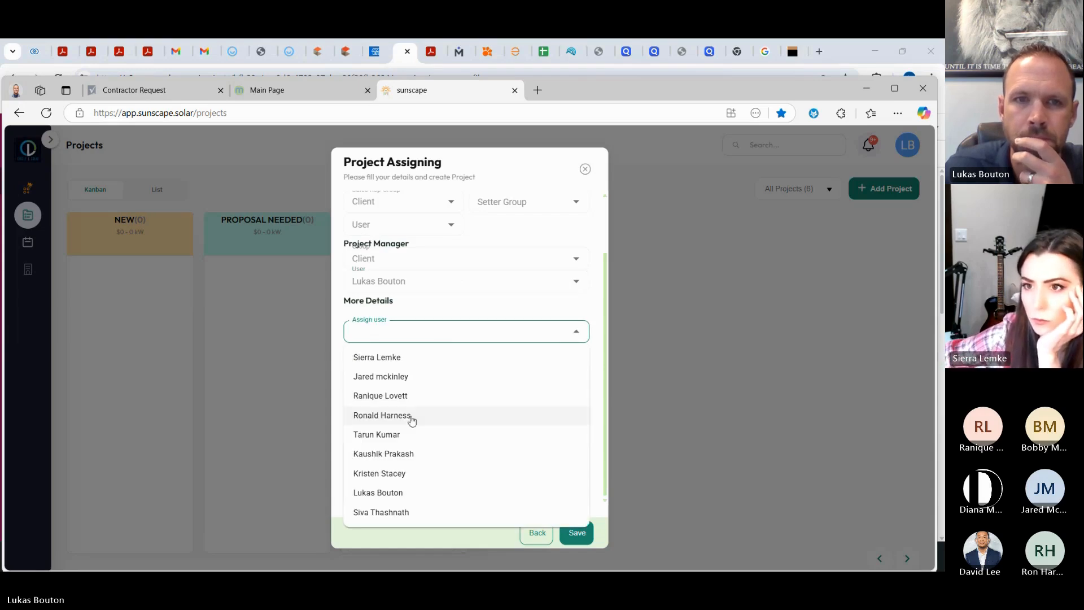
pyautogui.click(395, 492)
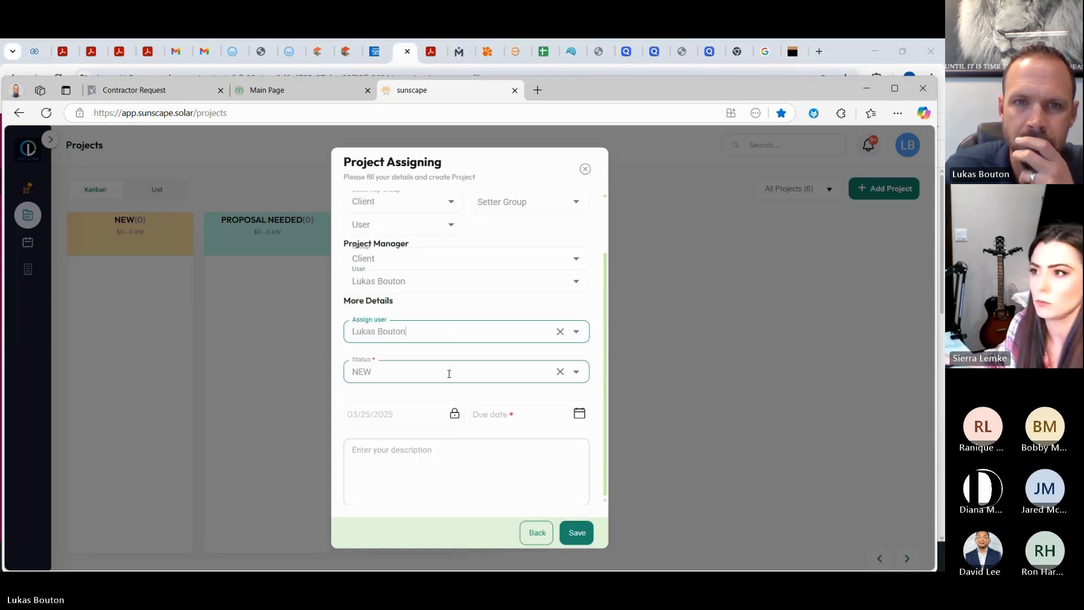
# Step: Set due date 03/25/2025, add the note '90% offset with S-Energy Panels', and save
pyautogui.click(476, 450)
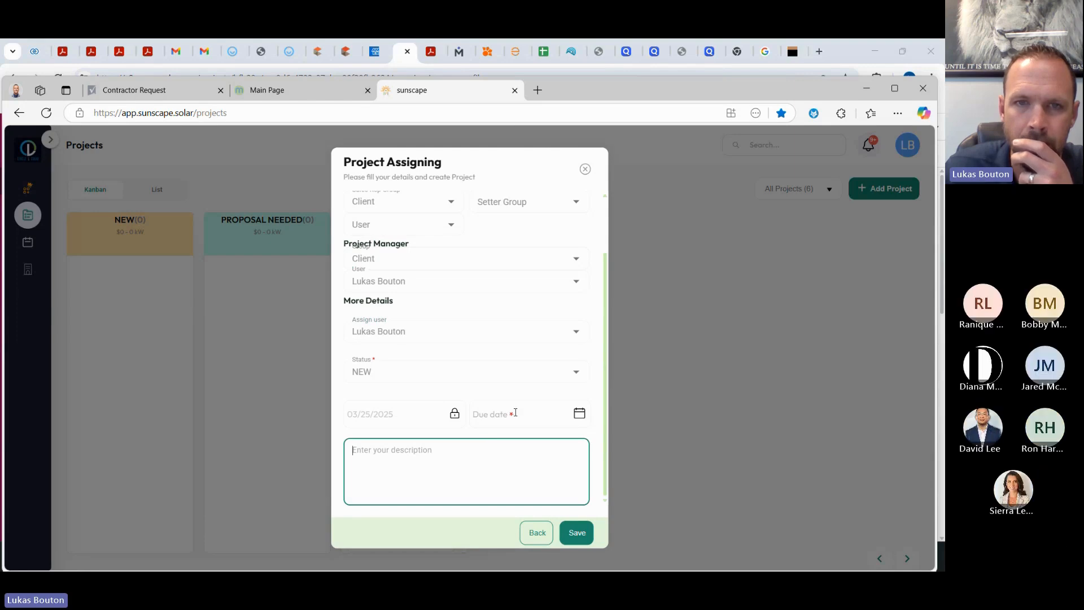
pyautogui.click(474, 414)
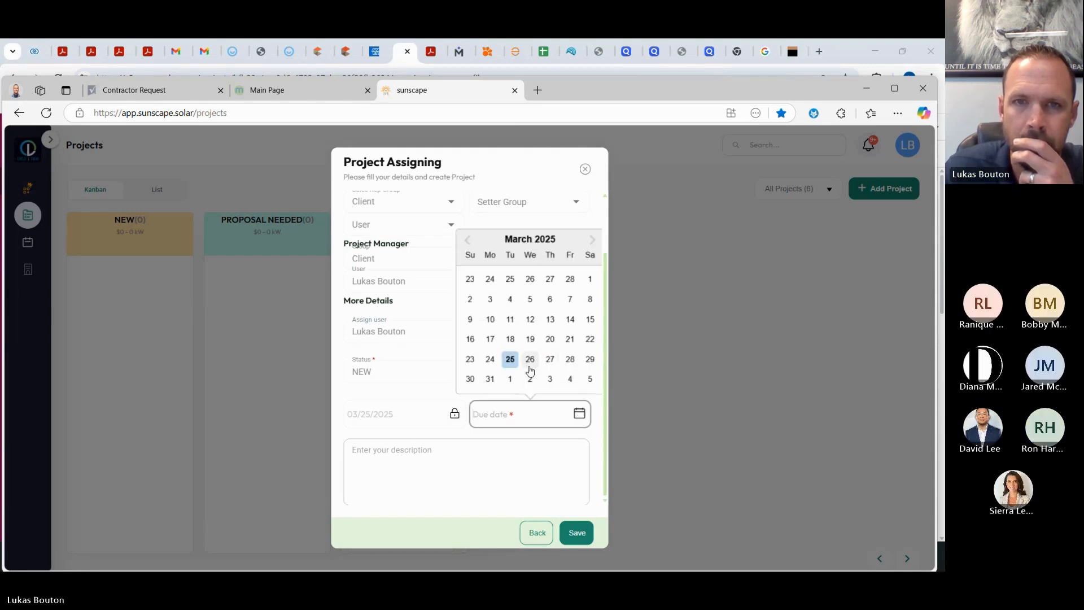
pyautogui.click(511, 359)
pyautogui.click(470, 448)
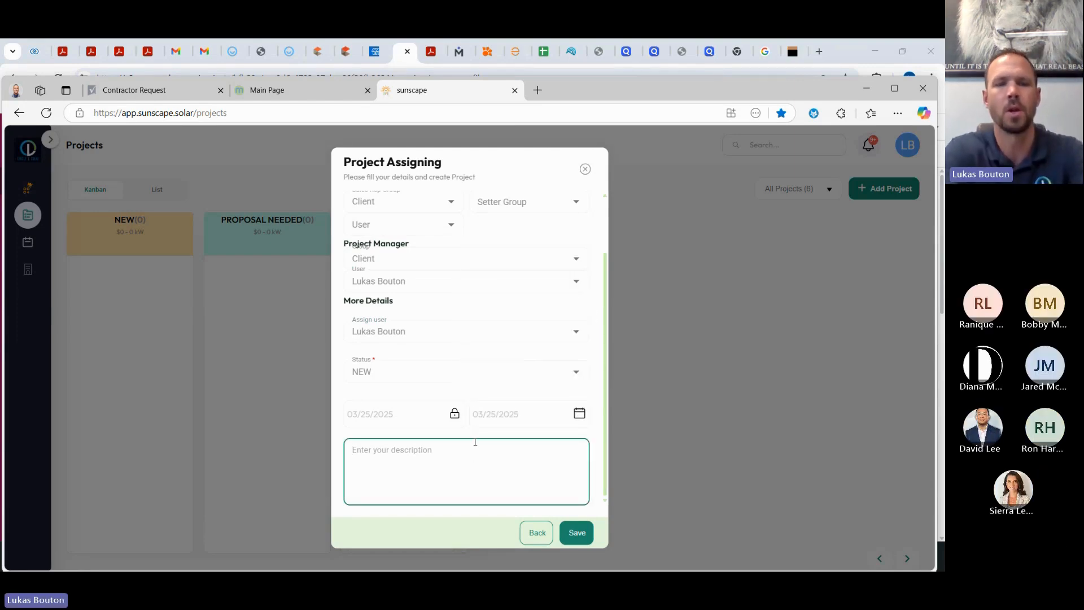
pyautogui.write('90')
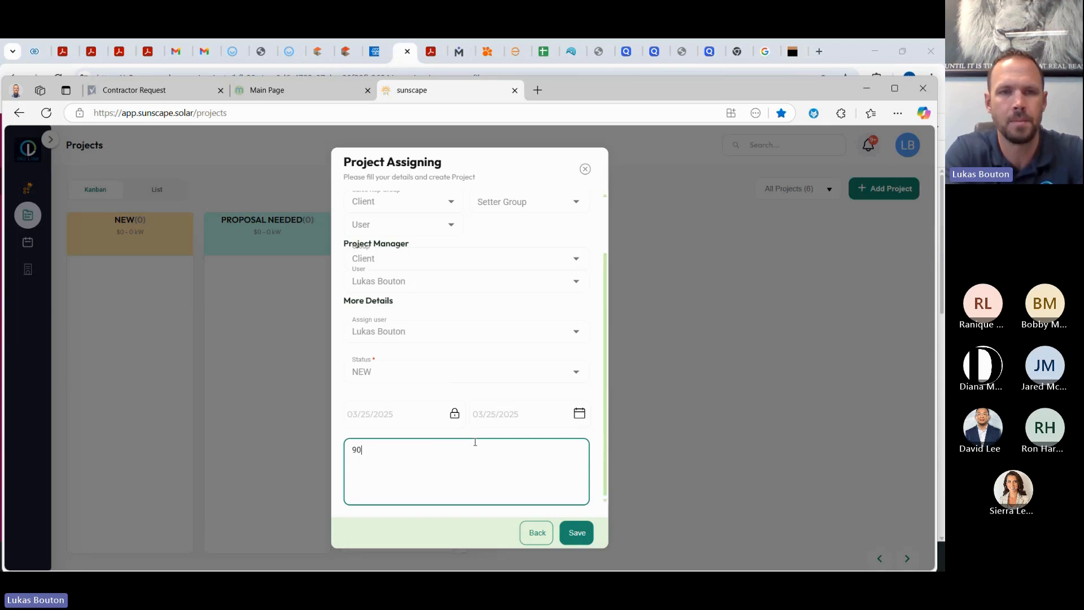
pyautogui.write('% offse')
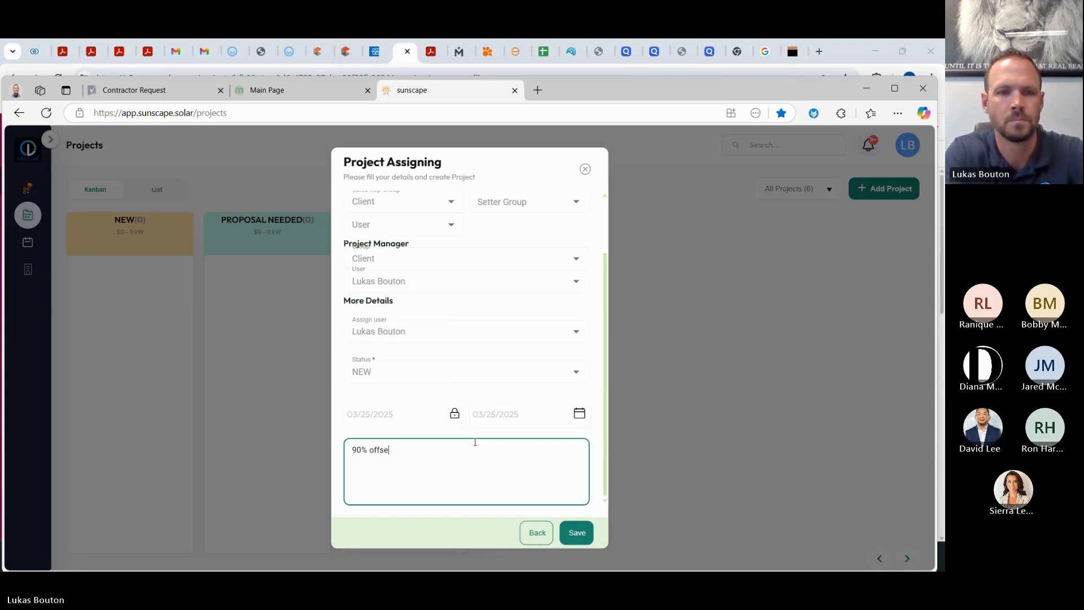
pyautogui.write('t with S')
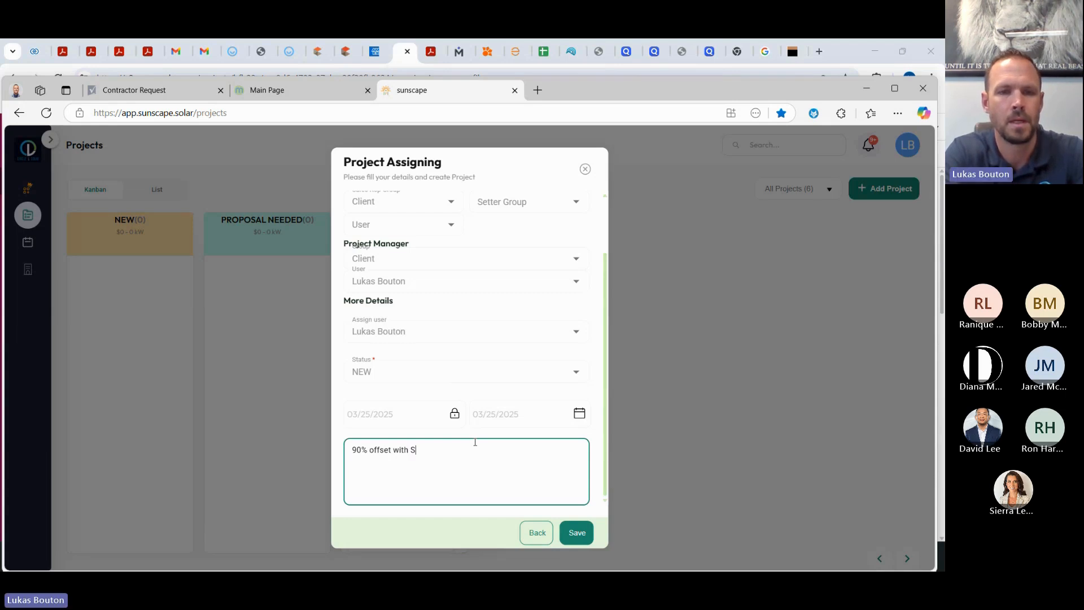
pyautogui.write('-Energy Panels')
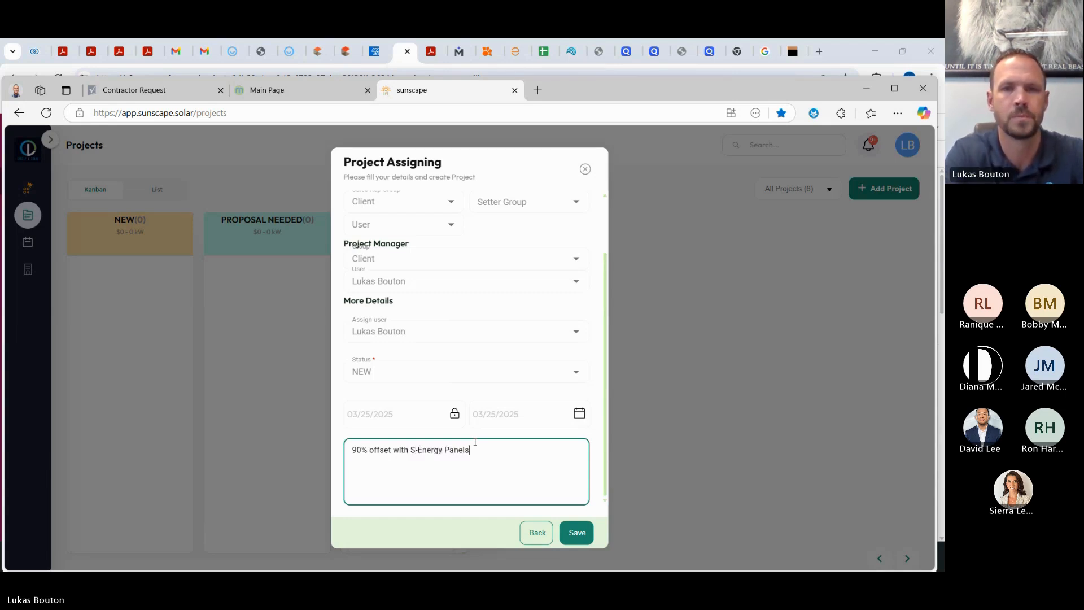
pyautogui.click(582, 537)
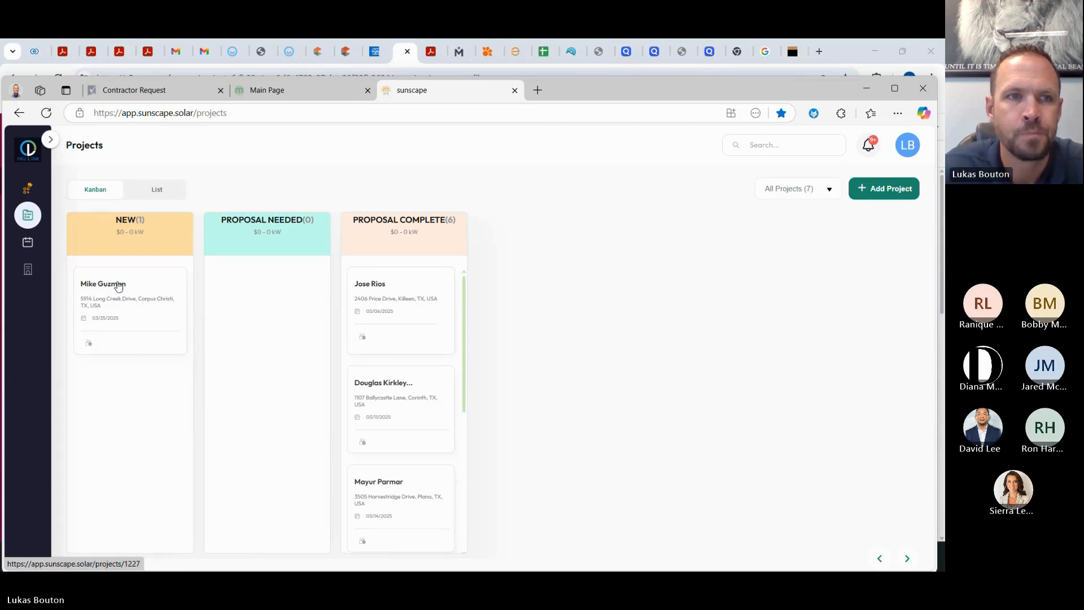
pyautogui.moveTo(133, 285); pyautogui.dragTo(274, 285)
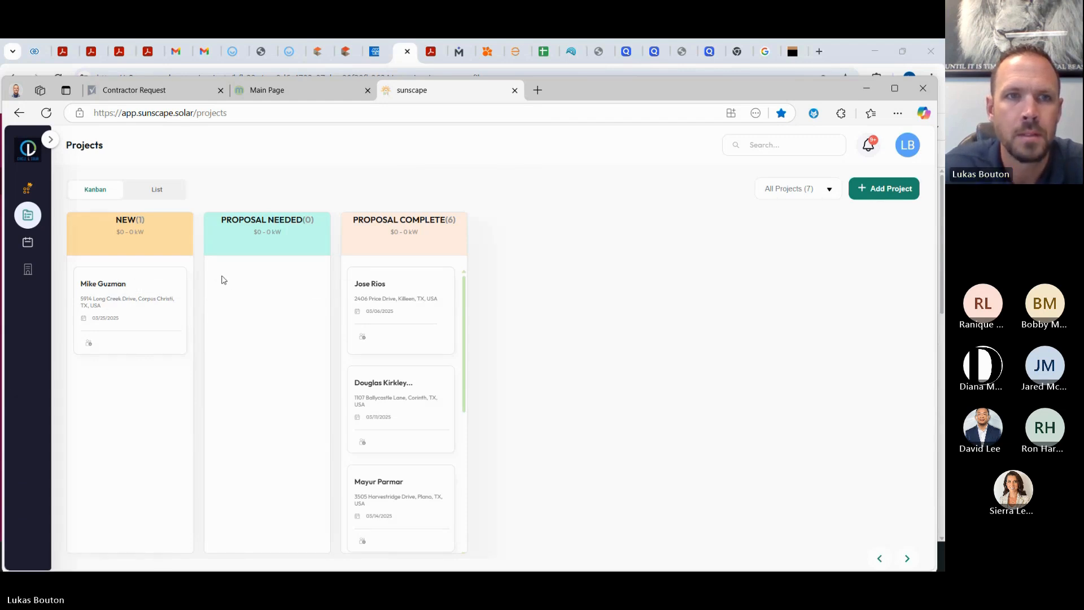
pyautogui.moveTo(131, 321); pyautogui.dragTo(277, 289)
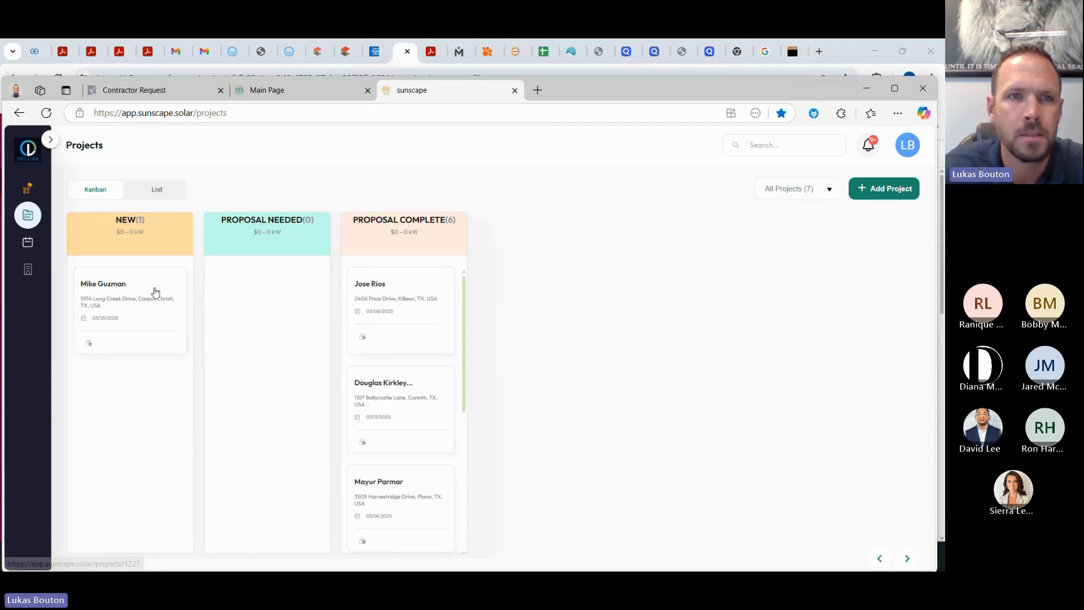
pyautogui.click(120, 299)
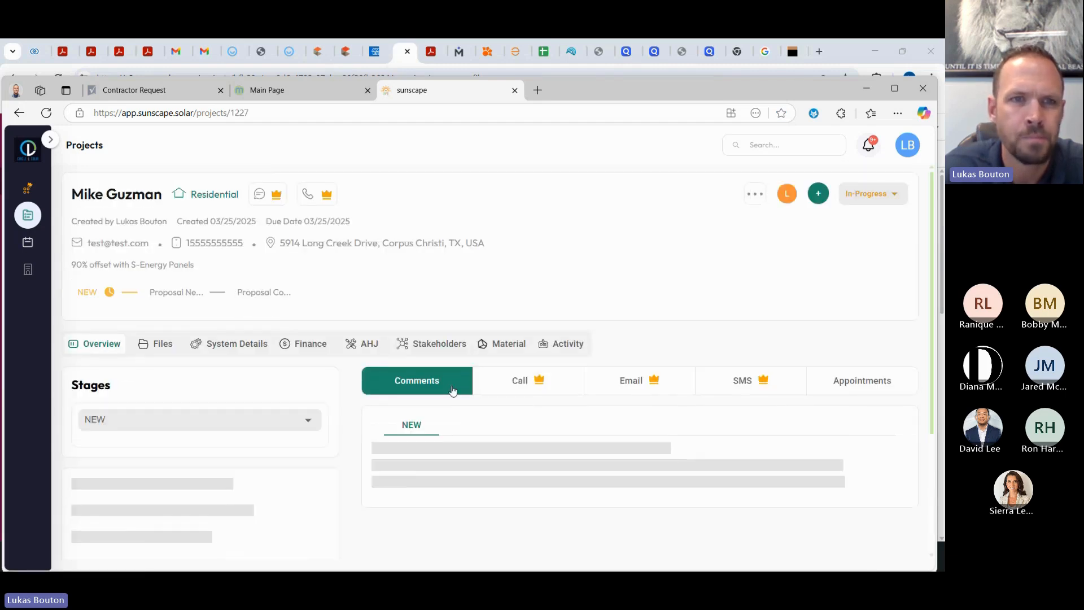
pyautogui.scroll(-1, 298, 395)
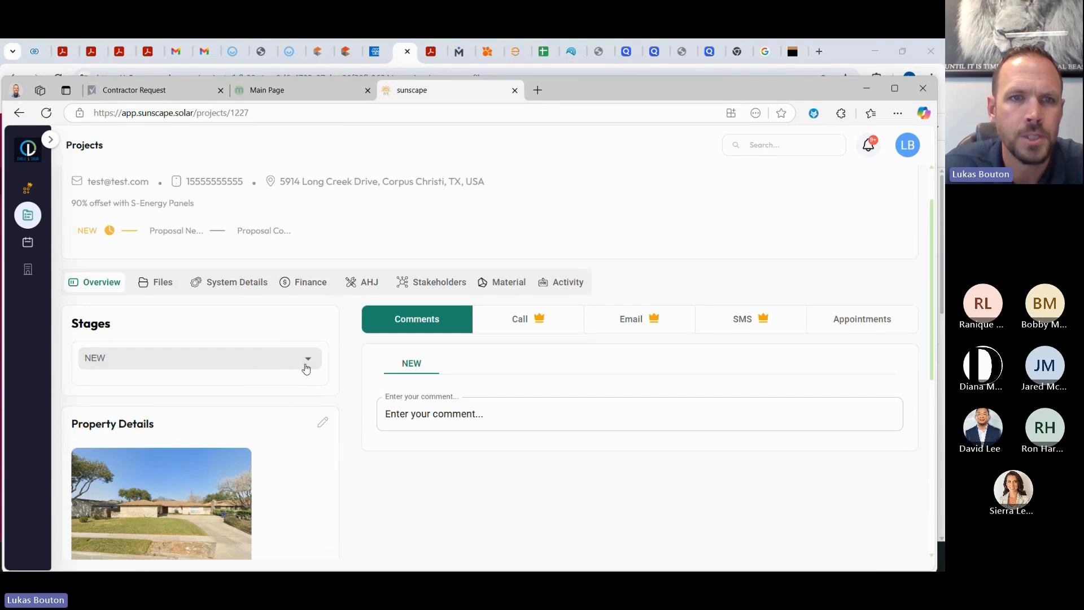
pyautogui.scroll(-2, 248, 365)
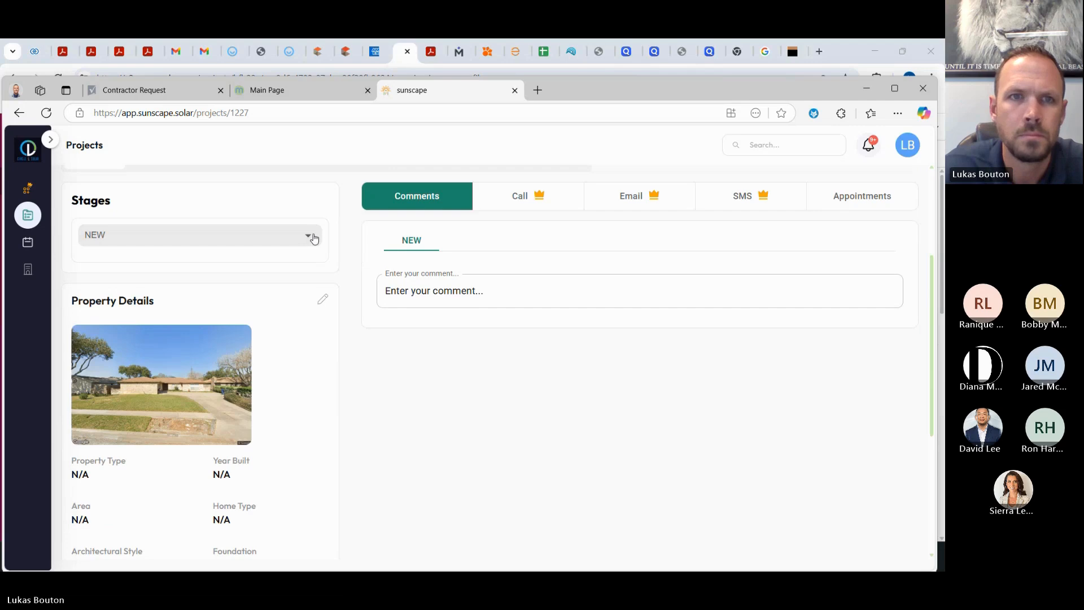
pyautogui.scroll(-4, 355, 310)
pyautogui.scroll(8, 355, 320)
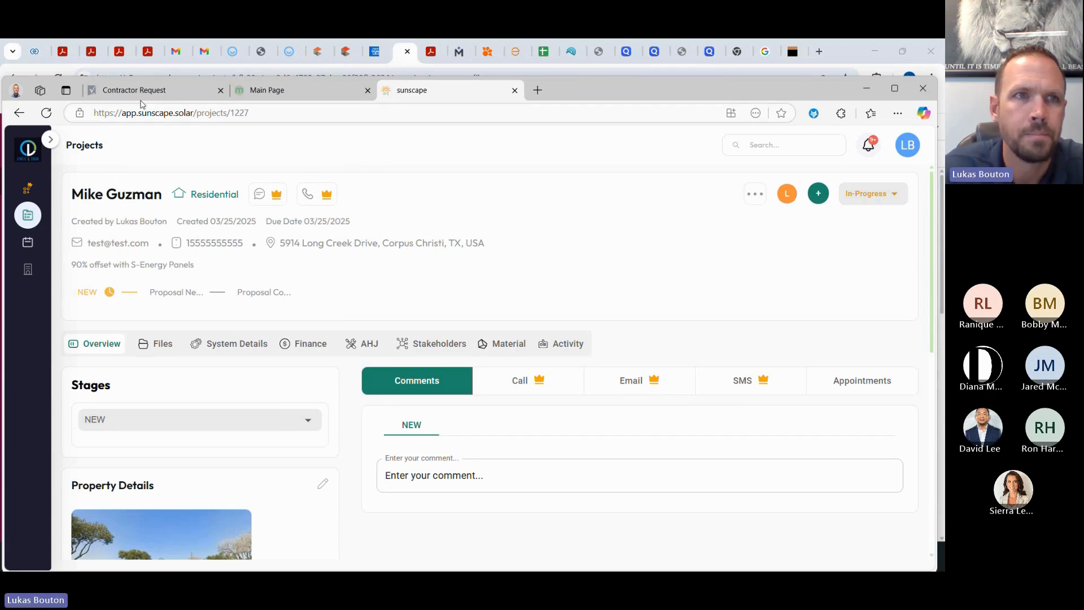
pyautogui.click(46, 112)
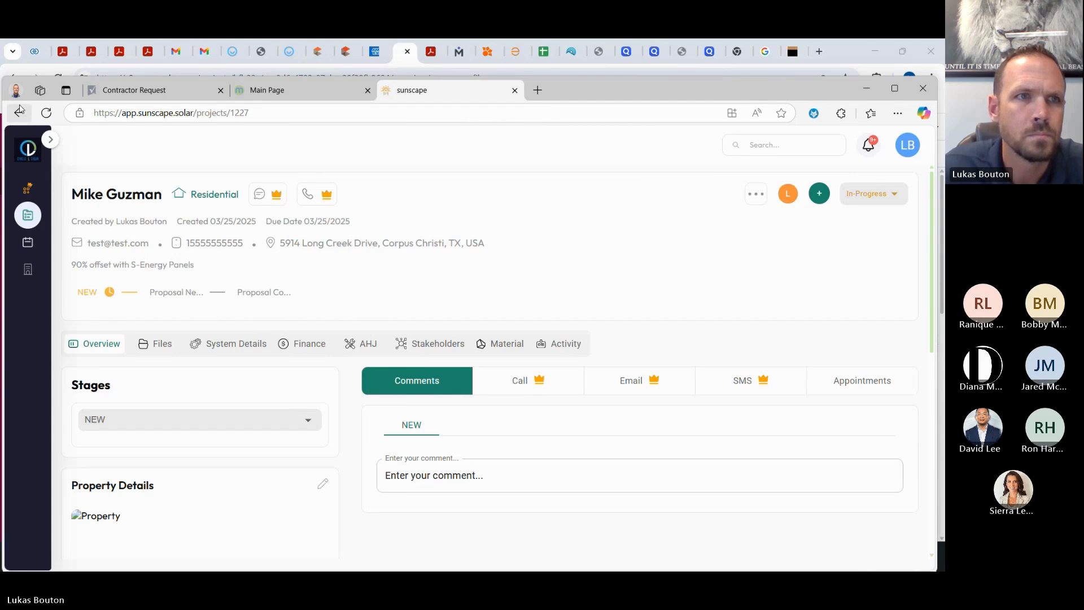
pyautogui.click(29, 214)
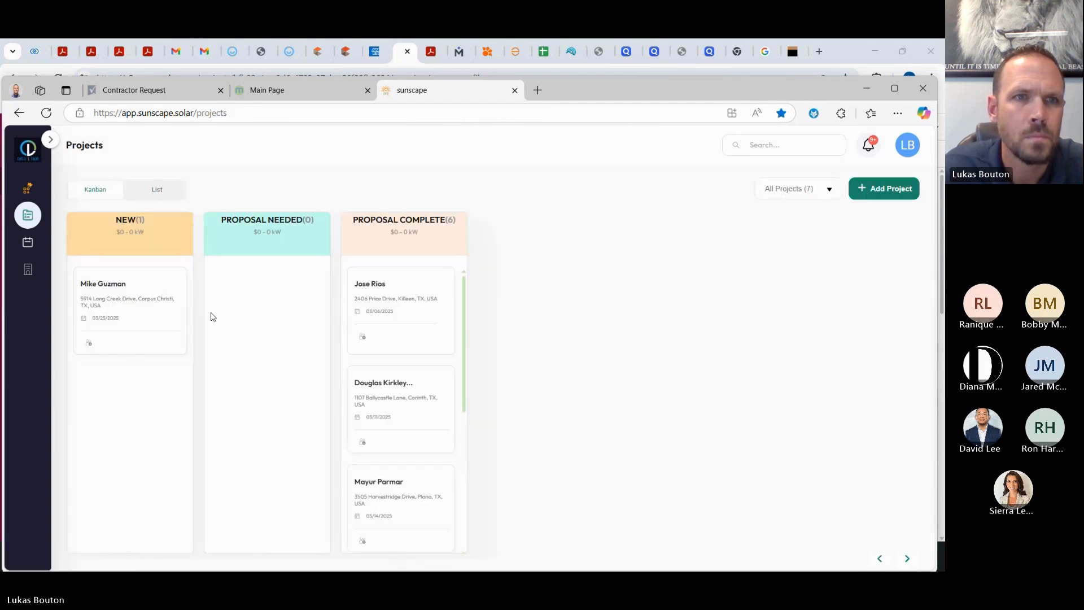
# Step: Try dragging the new project card into the Proposal Needed column
pyautogui.moveTo(99, 289); pyautogui.dragTo(265, 275)
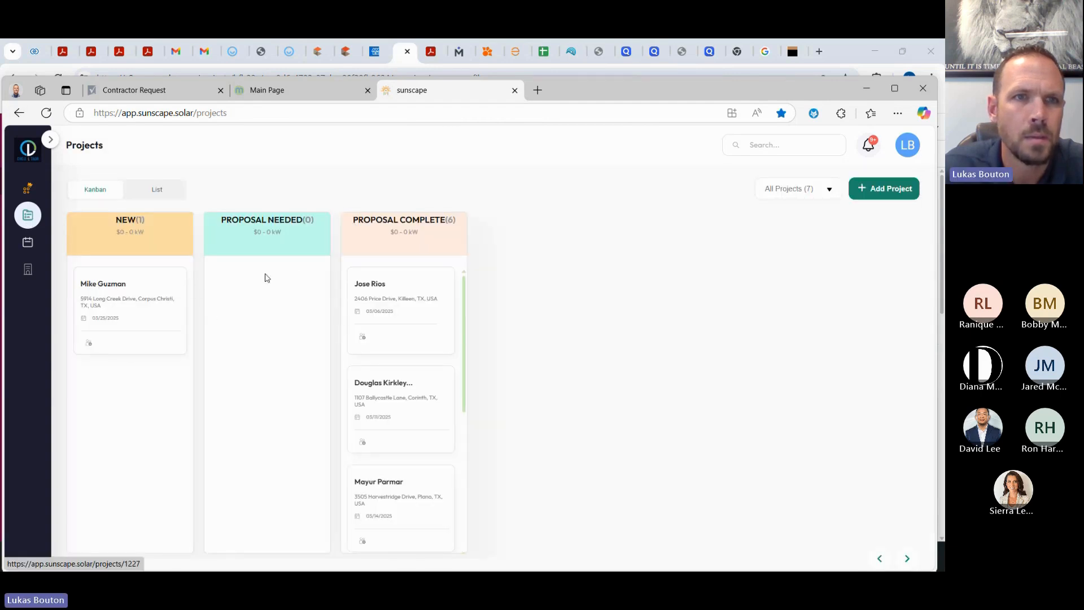
pyautogui.moveTo(94, 284); pyautogui.dragTo(278, 276)
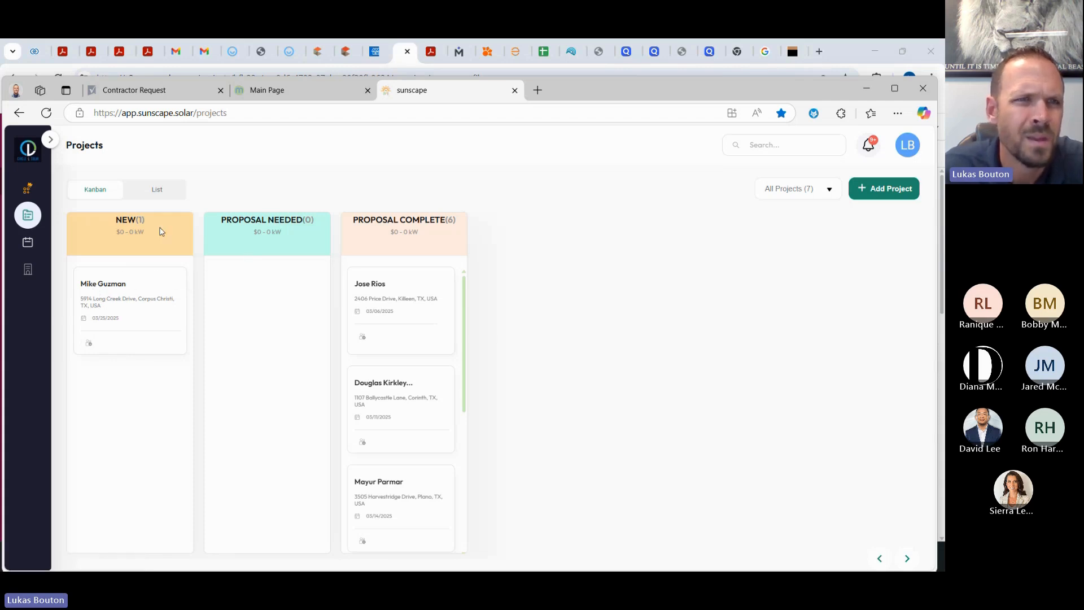
pyautogui.moveTo(114, 288); pyautogui.dragTo(254, 292)
pyautogui.moveTo(144, 306); pyautogui.dragTo(296, 305)
# Step: Review the new project's details page, then switch to the Aurora Solar window
pyautogui.click(123, 315)
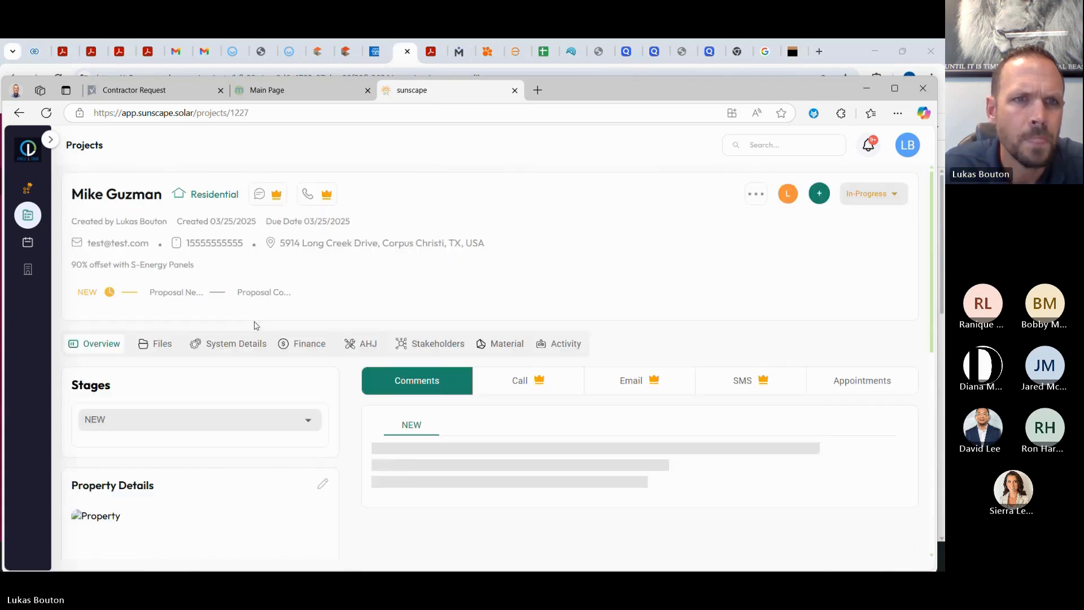
pyautogui.scroll(-1, 199, 370)
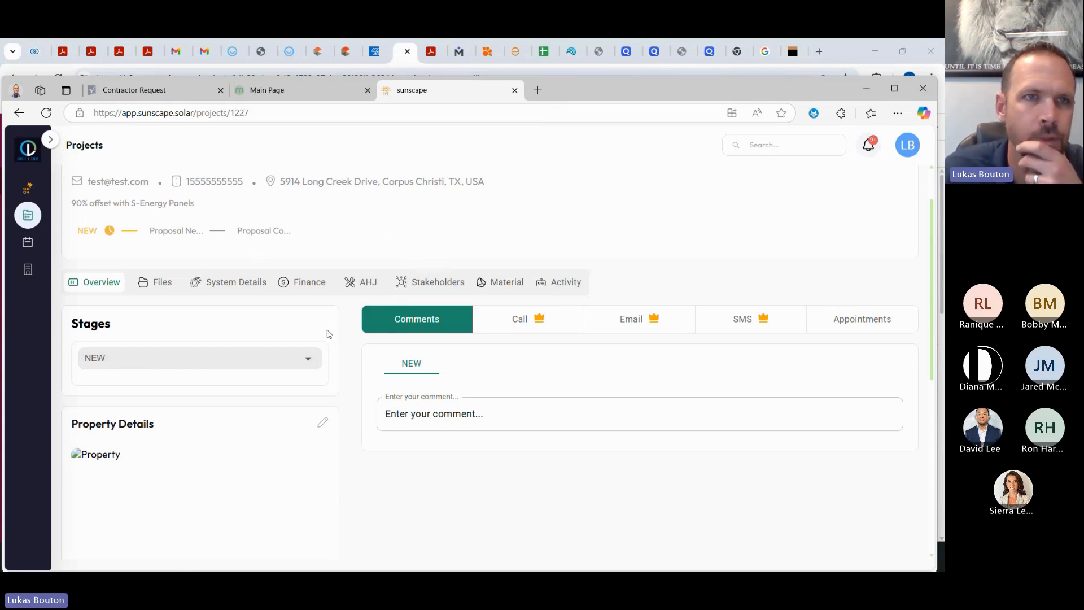
pyautogui.scroll(-3, 325, 413)
pyautogui.scroll(3, 324, 412)
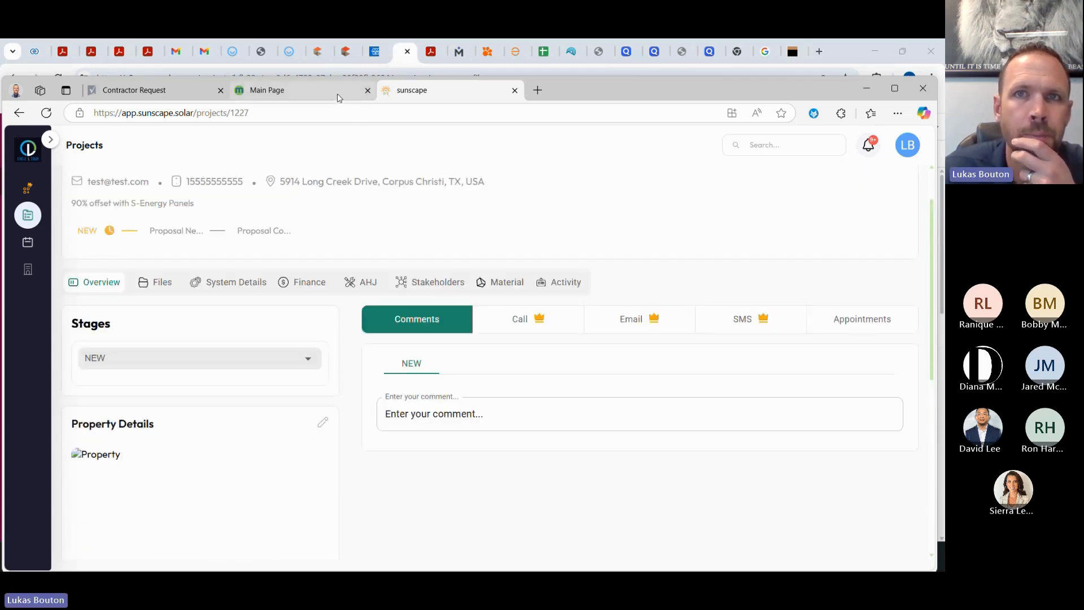
pyautogui.moveTo(608, 95); pyautogui.dragTo(610, 78)
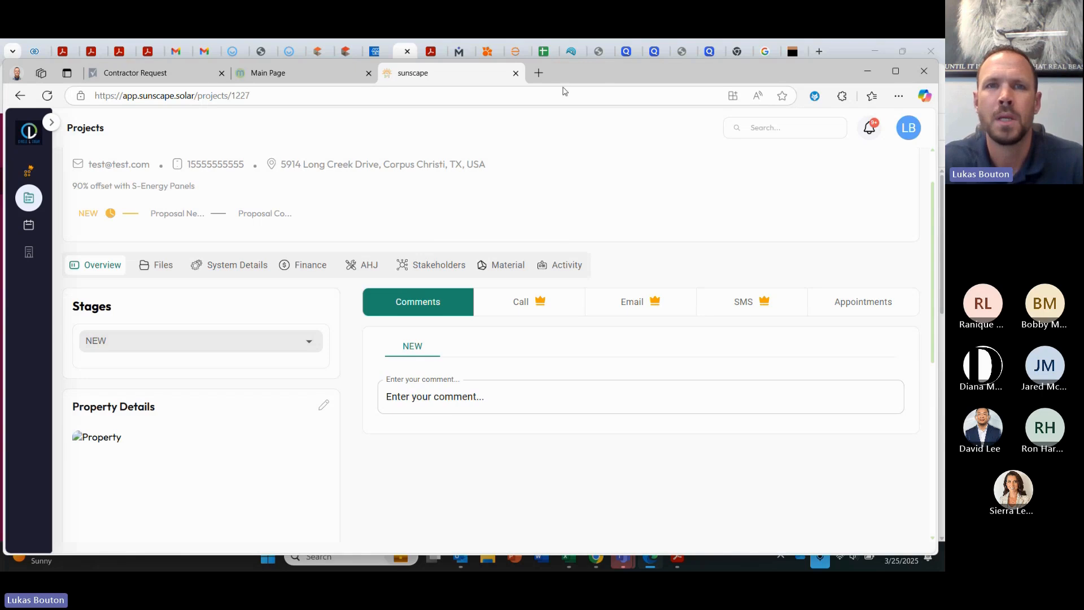
pyautogui.click(847, 52)
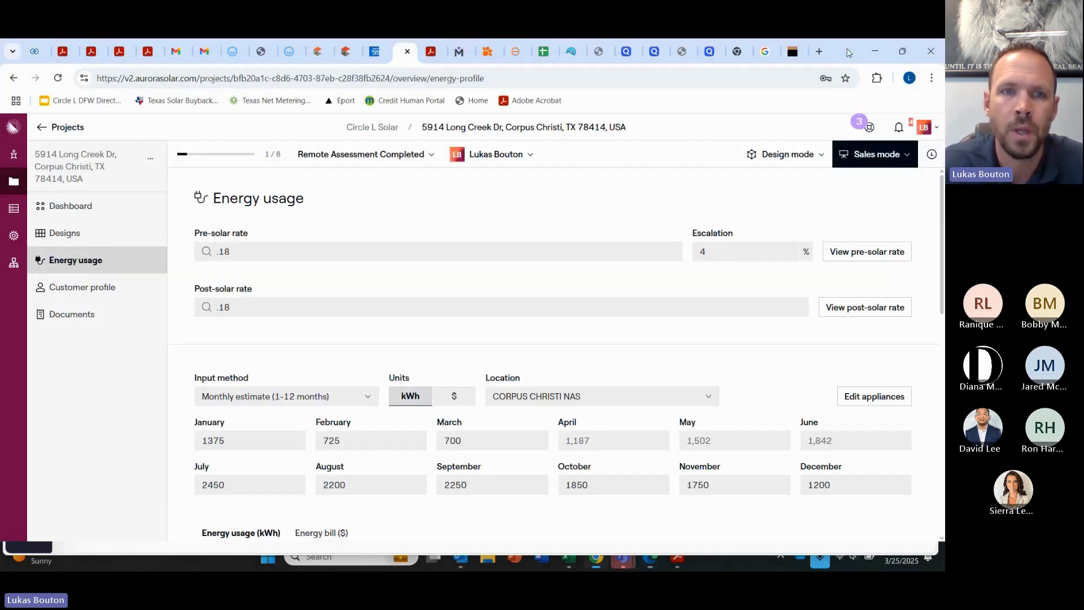
# Step: Return to the Aurora projects list and open the customer's dashboard with Design 1's actions
pyautogui.click(67, 127)
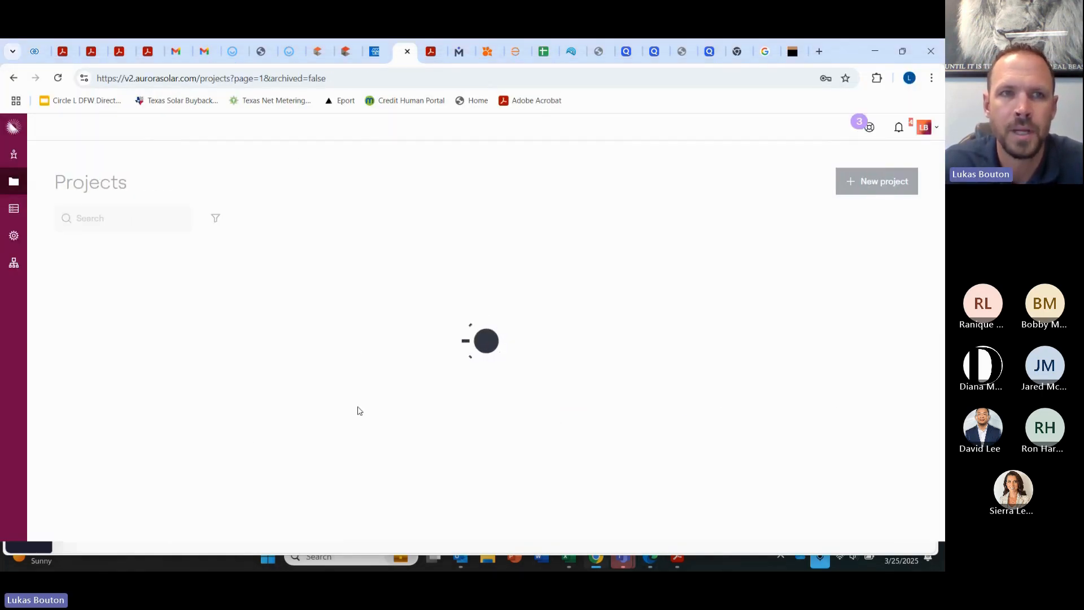
pyautogui.click(135, 301)
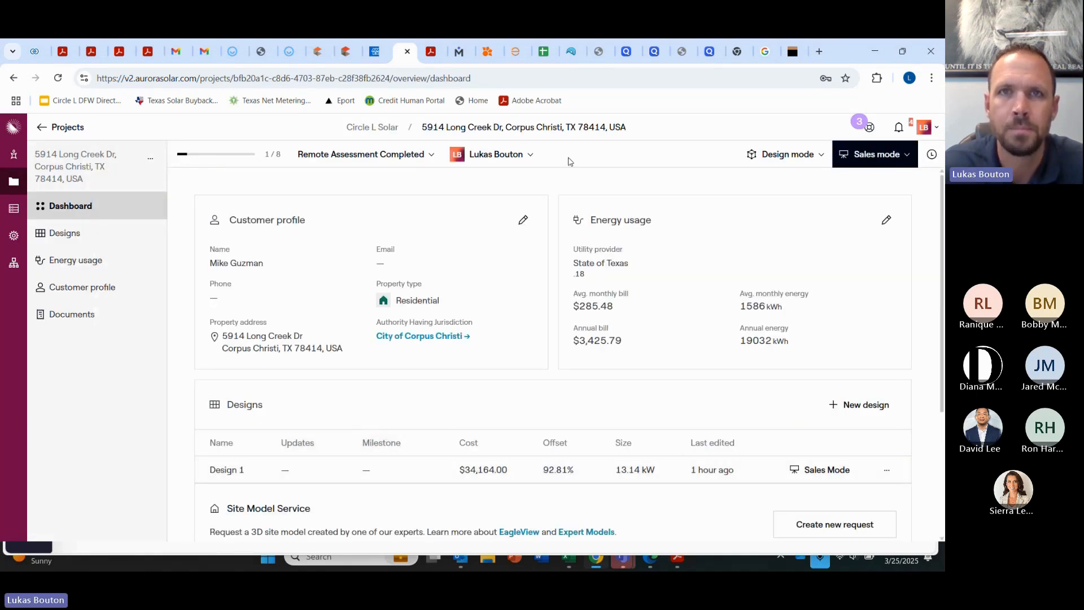
pyautogui.click(532, 54)
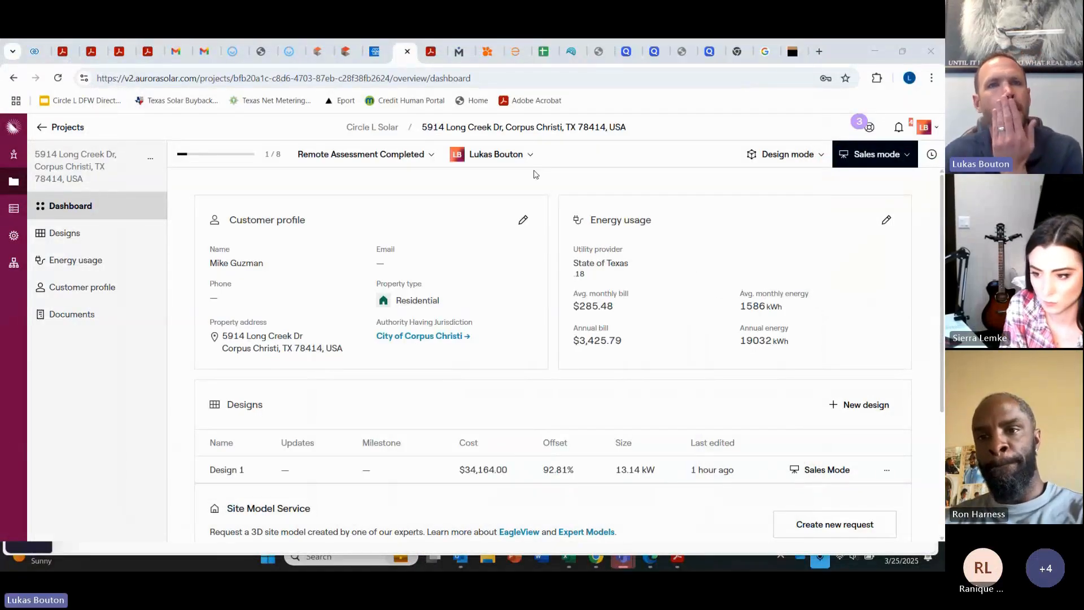
pyautogui.click(71, 208)
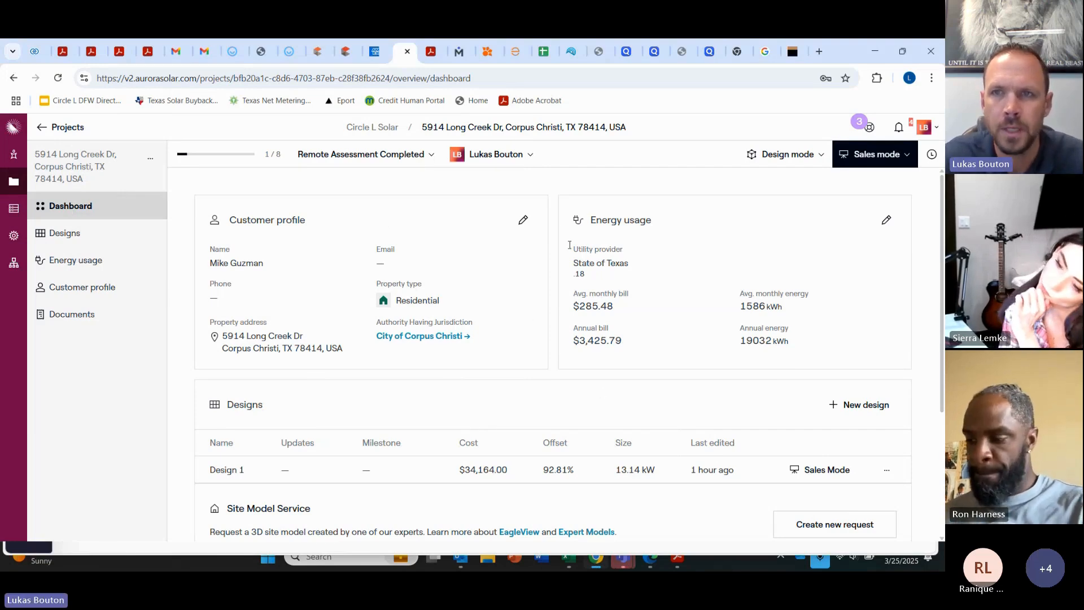
pyautogui.click(859, 262)
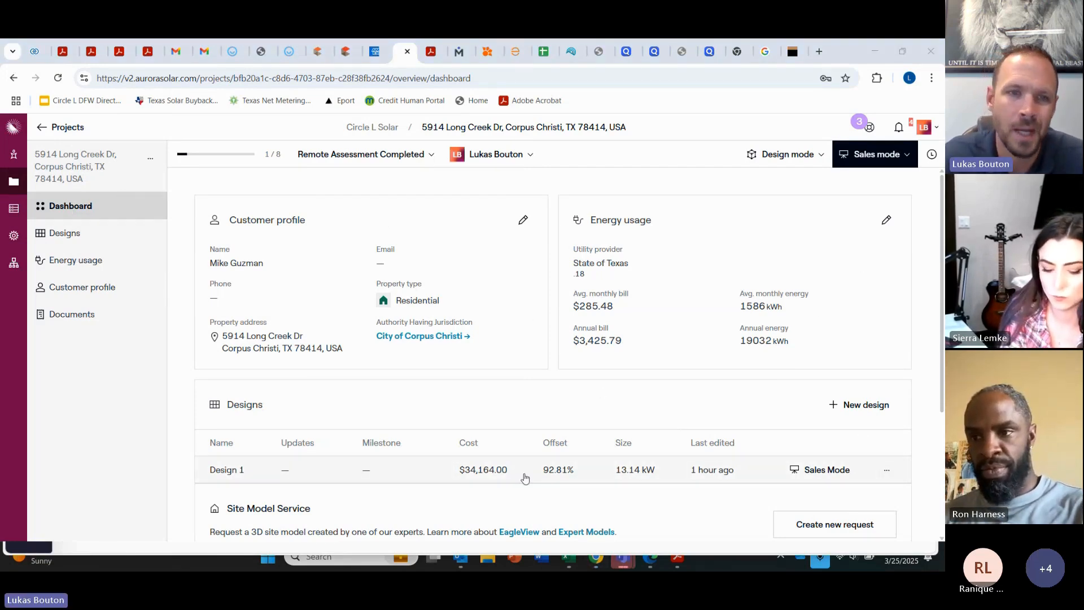
pyautogui.click(887, 469)
pyautogui.scroll(-2, 886, 474)
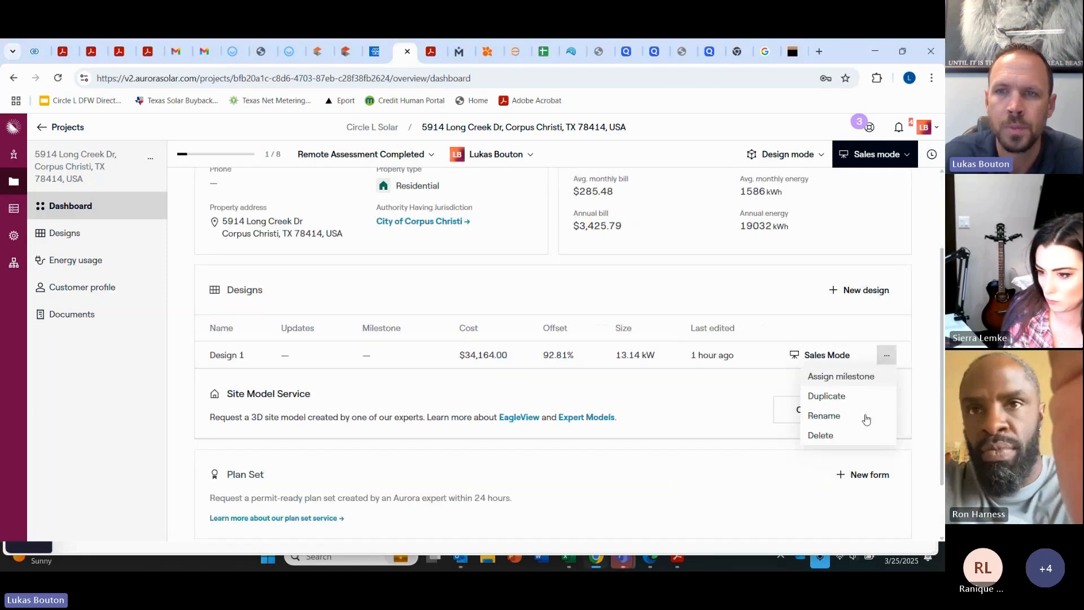
# Step: Duplicate Design 1 and open Design 1 (Copy) in the design editor
pyautogui.click(828, 396)
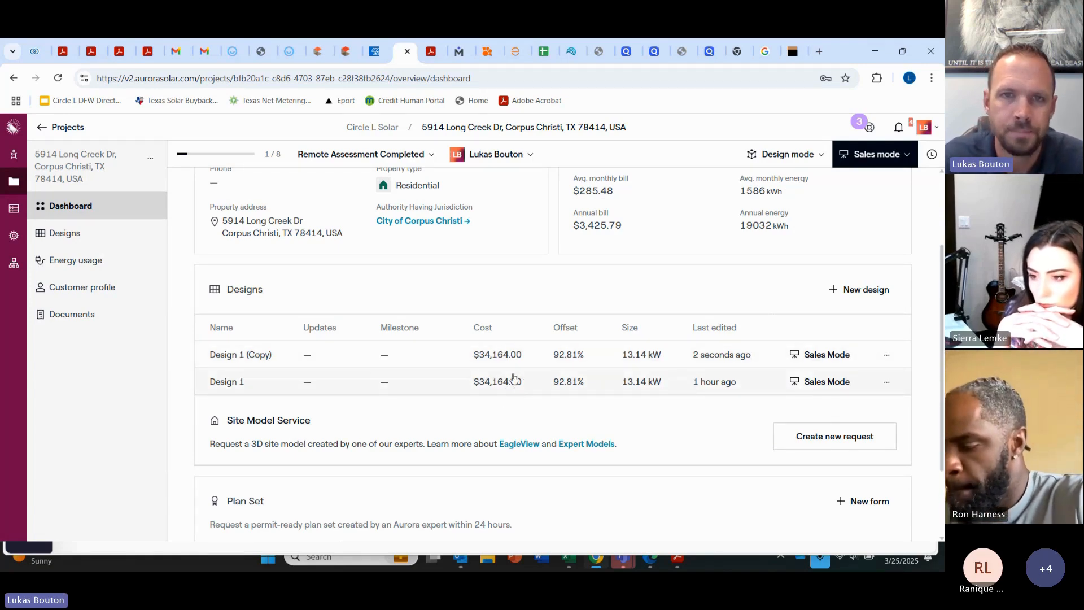
pyautogui.click(511, 359)
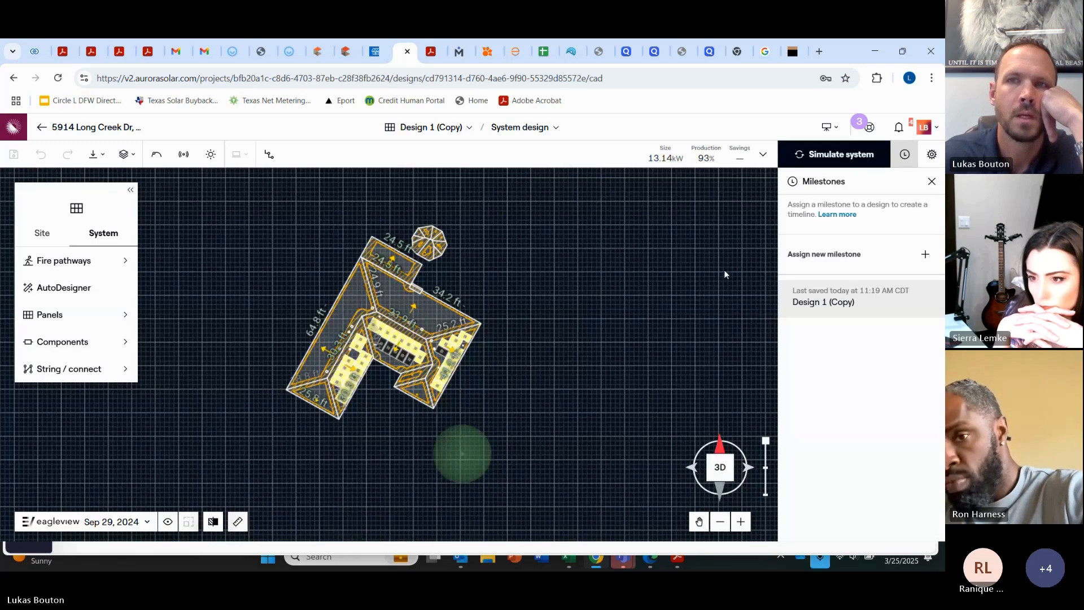
# Step: Select all 36 roof panels and remove their microinverter
pyautogui.click(932, 182)
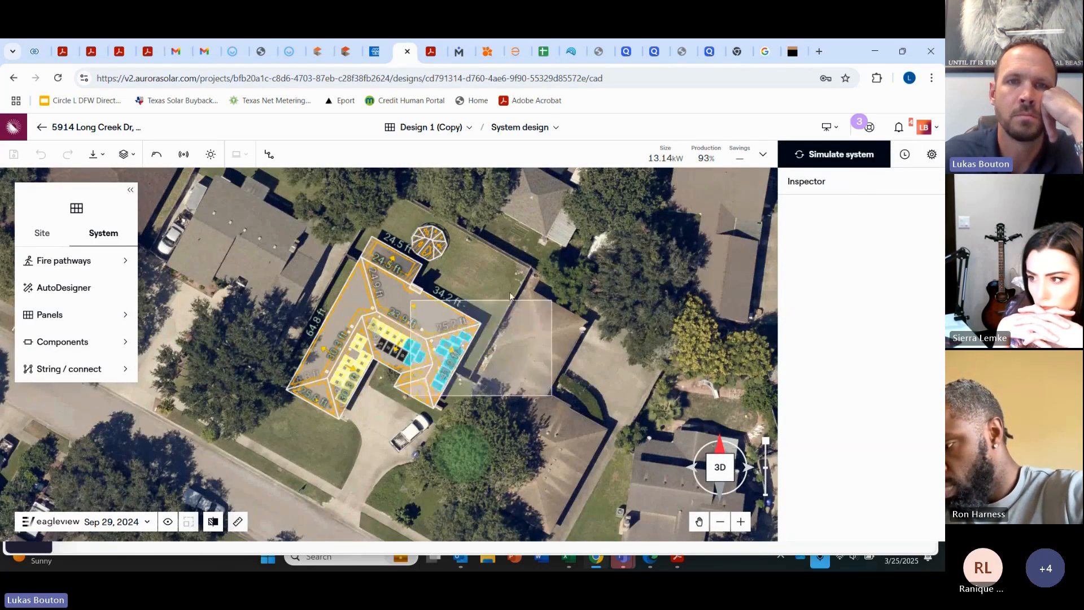
pyautogui.moveTo(428, 378); pyautogui.dragTo(324, 450)
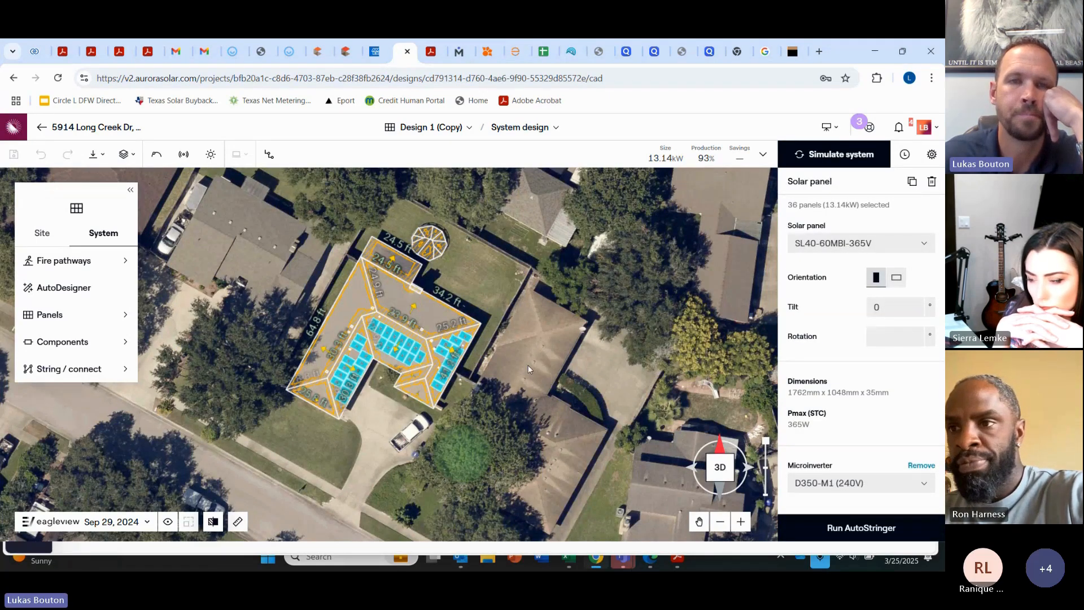
pyautogui.moveTo(520, 295); pyautogui.dragTo(503, 396, button='right')
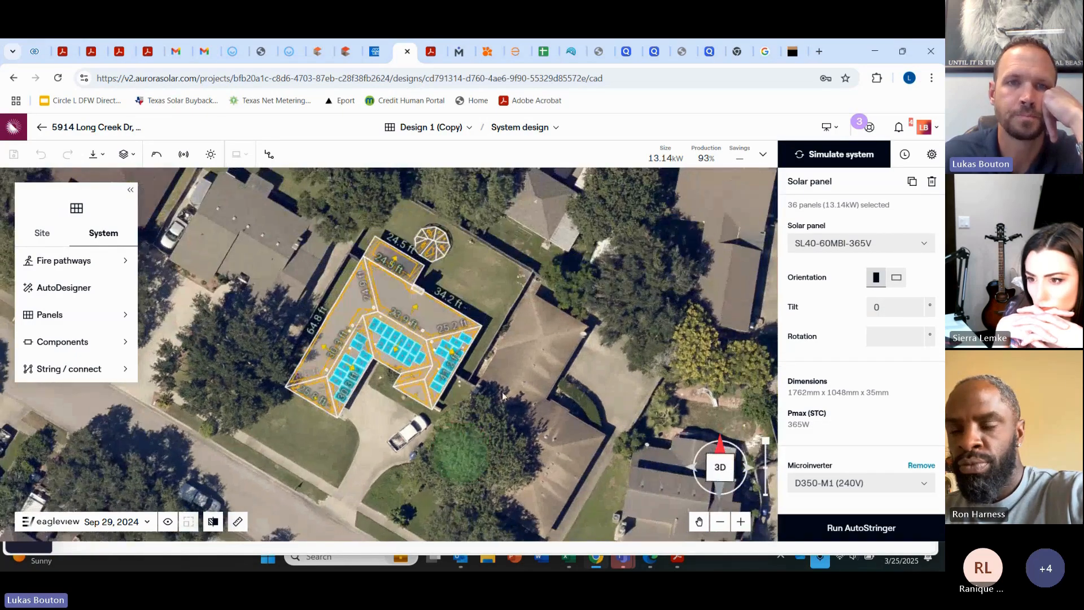
pyautogui.scroll(2, 400, 342)
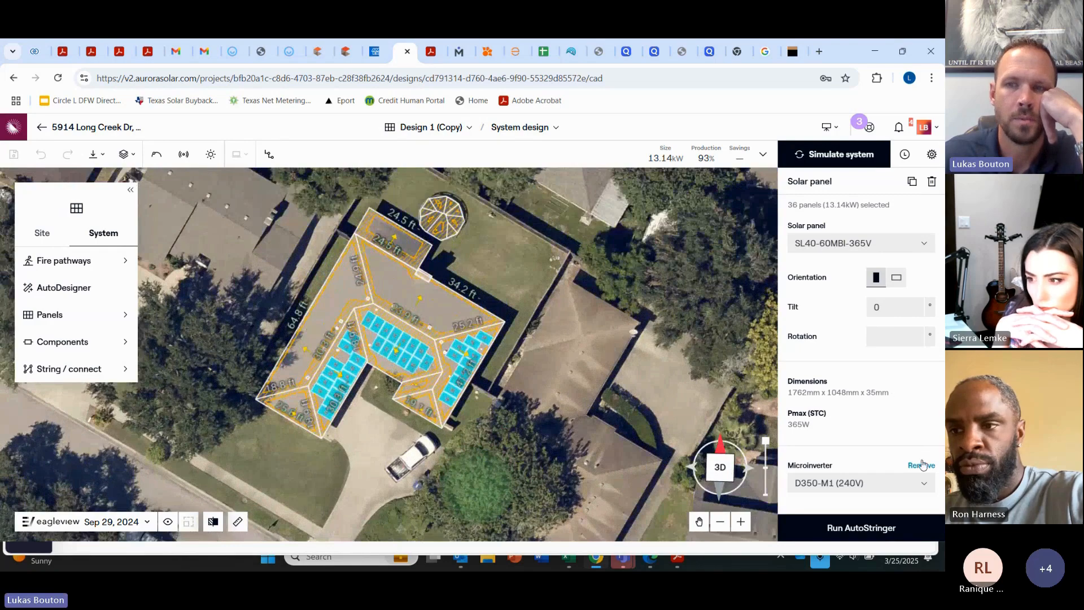
pyautogui.click(921, 466)
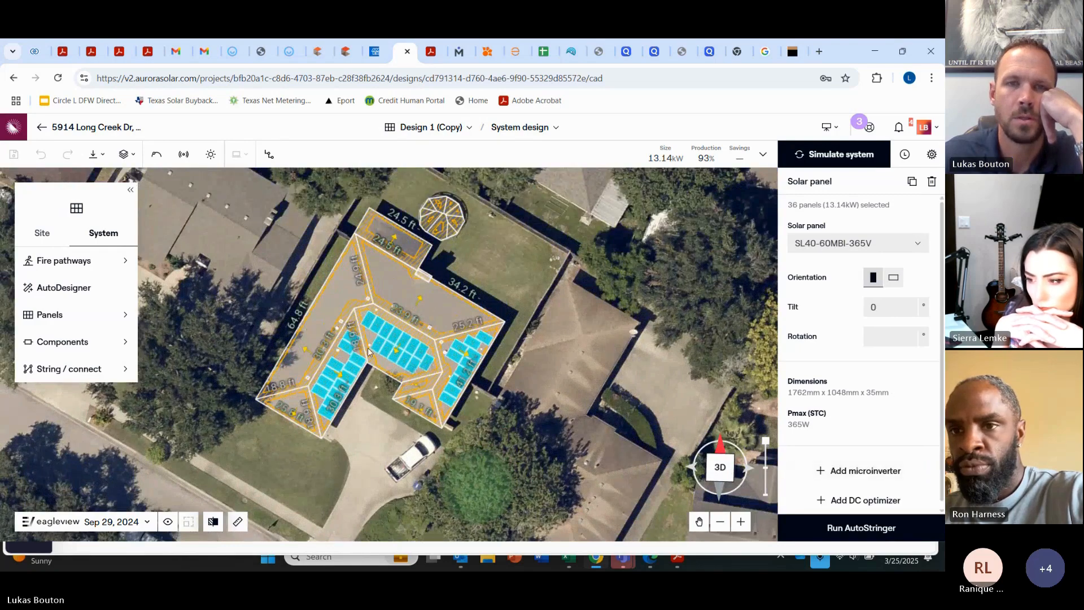
# Step: Delete one right-edge panel as a test, then undo the deletion
pyautogui.scroll(2, 570, 232)
pyautogui.click(571, 231)
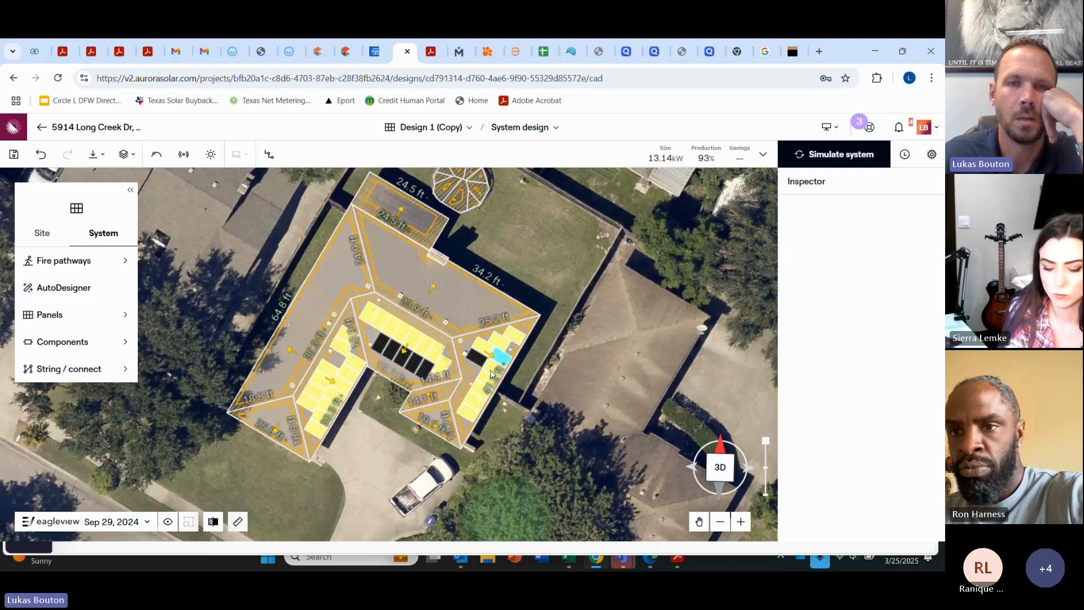
pyautogui.click(513, 334)
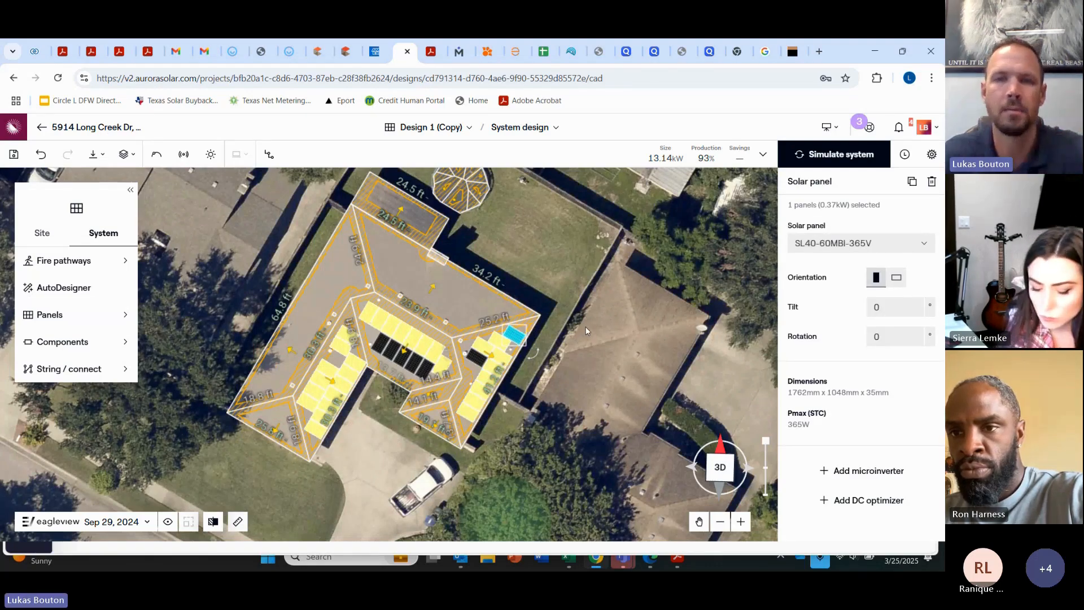
pyautogui.press('Delete')
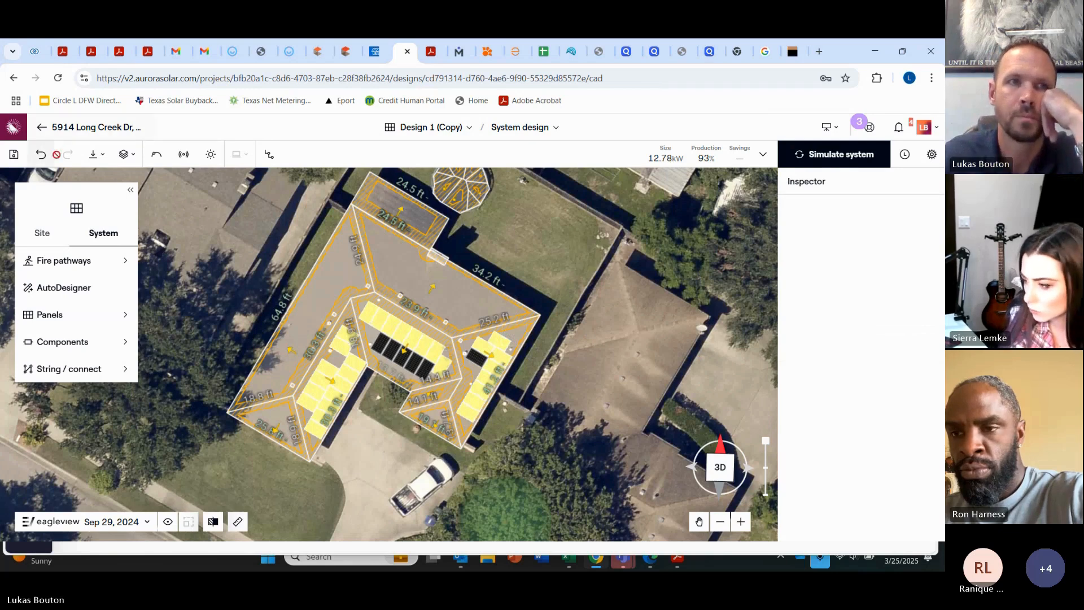
pyautogui.click(40, 154)
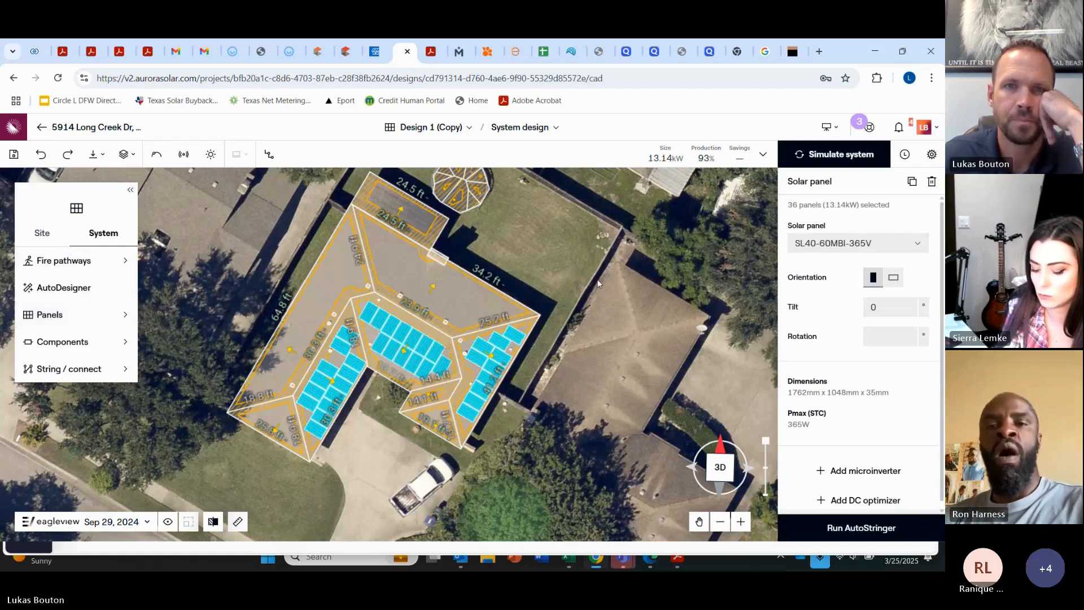
# Step: Reselect all 36 panels and add a new microinverter entry
pyautogui.click(600, 263)
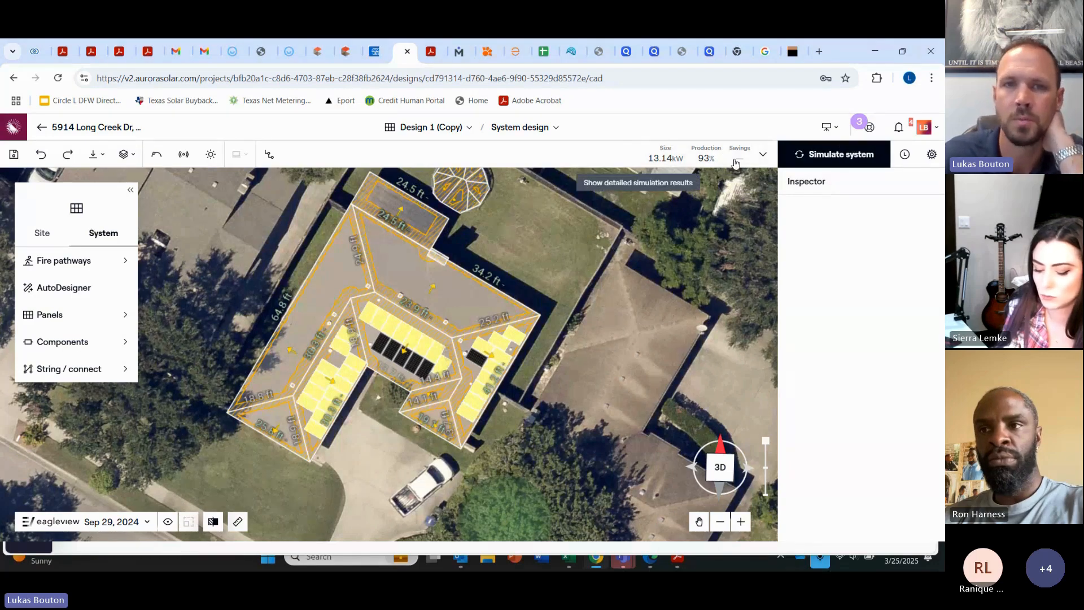
pyautogui.moveTo(602, 251); pyautogui.dragTo(266, 496)
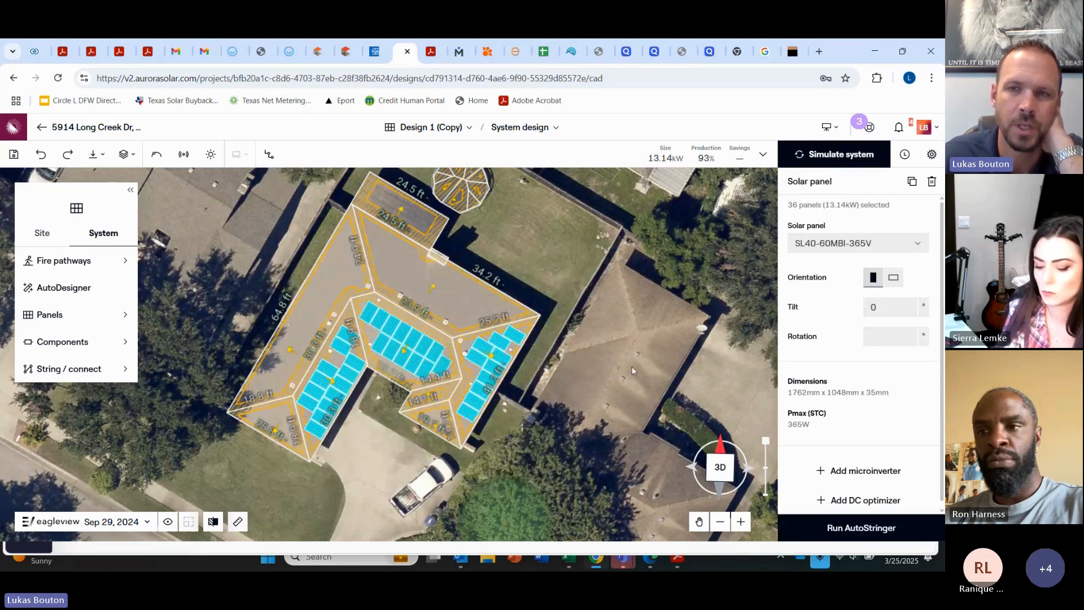
pyautogui.click(859, 473)
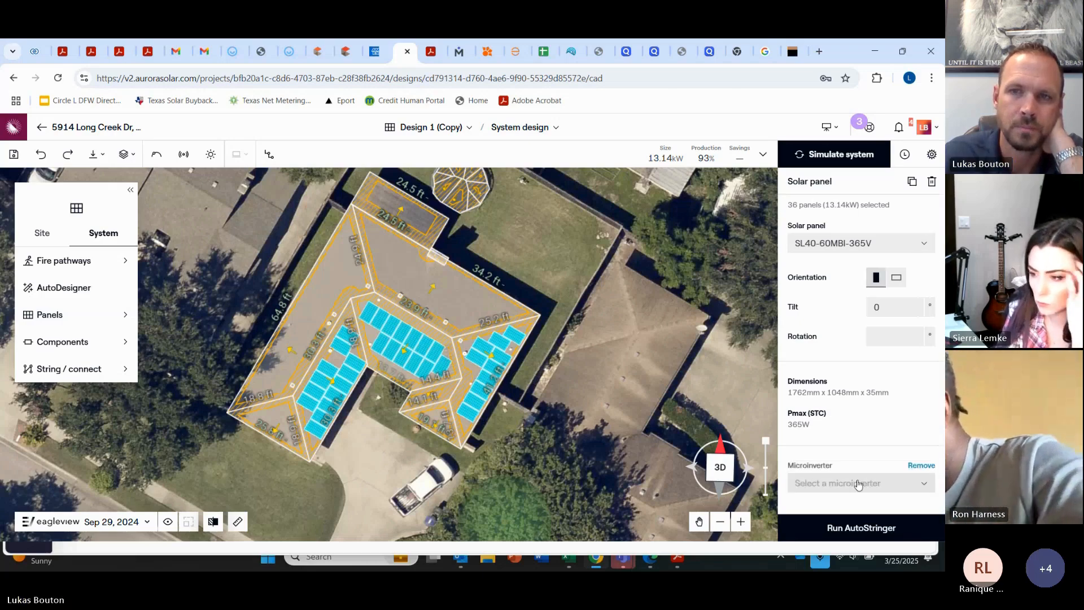
# Step: Assign the D350-M1 (240V) microinverter to all 36 panels and run the simulation
pyautogui.click(858, 483)
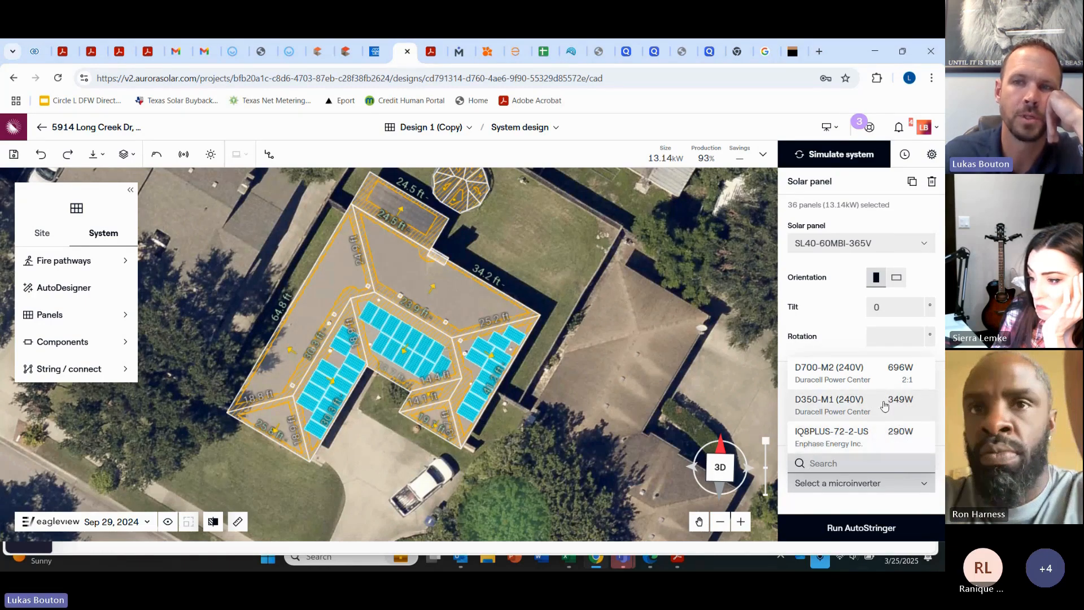
pyautogui.click(842, 404)
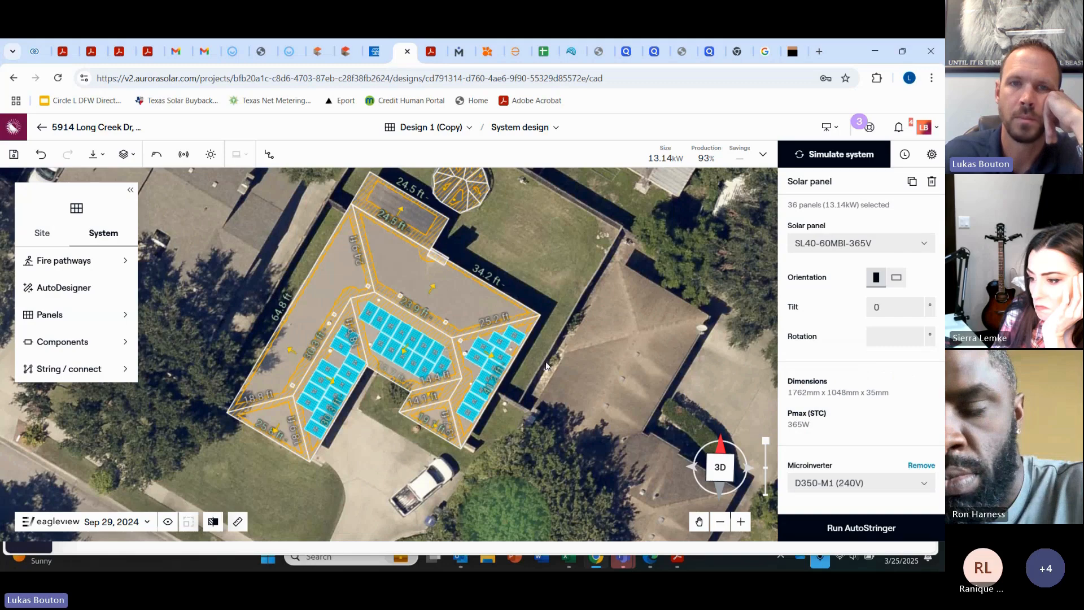
pyautogui.click(839, 167)
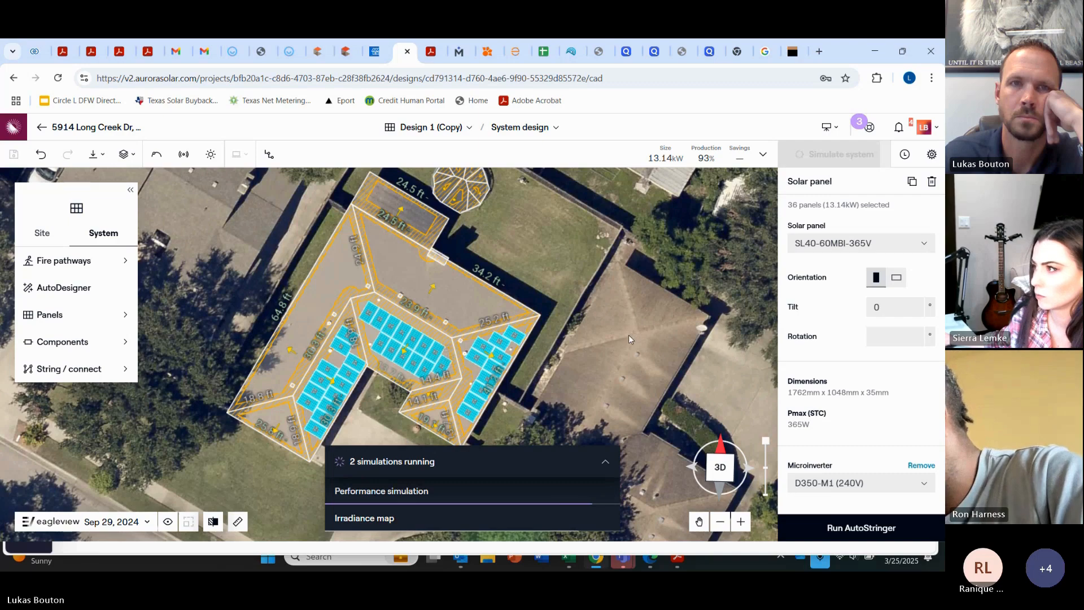
# Step: Toggle the roof irradiance heat map on and off, then show the LIDAR overlay
pyautogui.moveTo(588, 361); pyautogui.dragTo(580, 401, button='right')
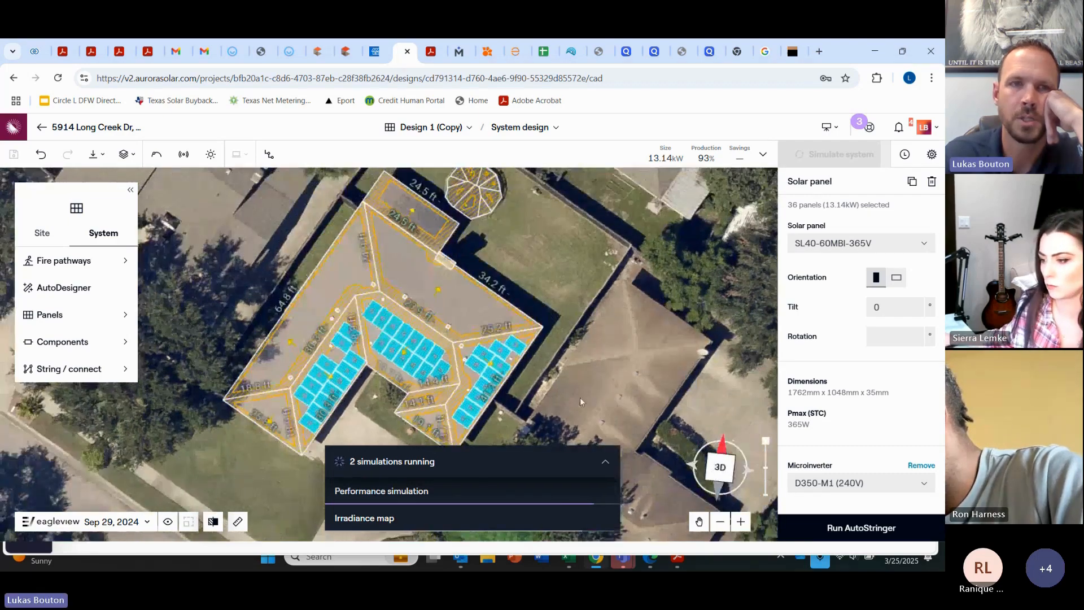
pyautogui.click(210, 160)
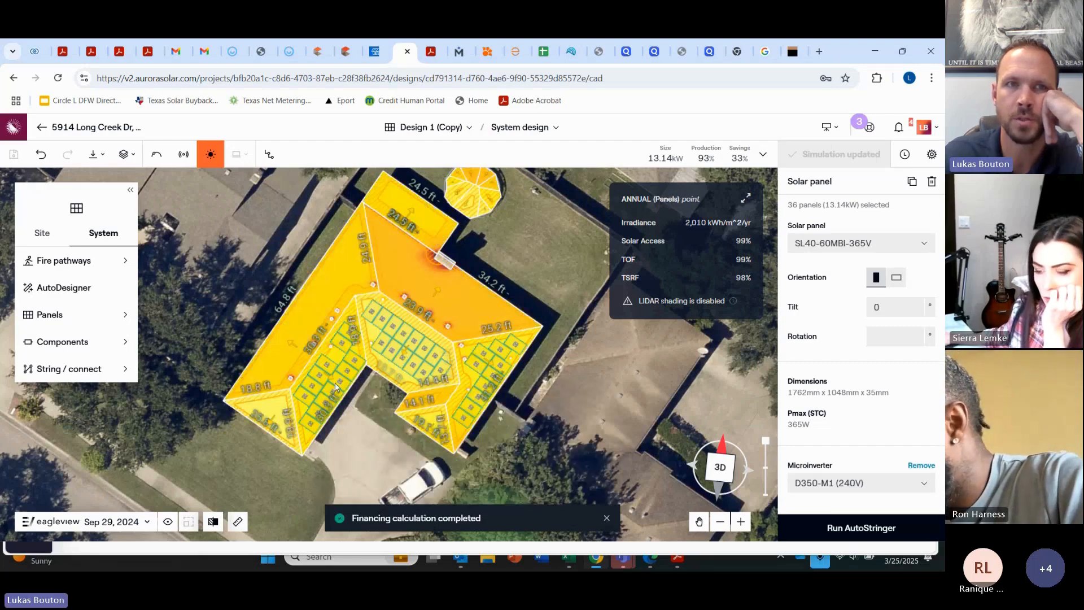
pyautogui.click(210, 154)
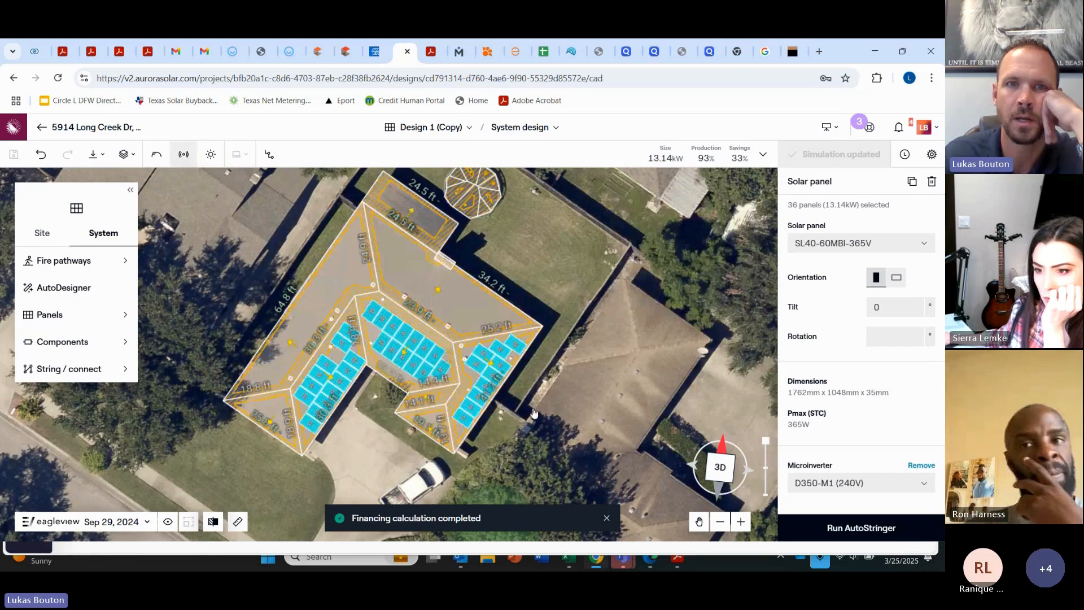
pyautogui.moveTo(534, 416)
pyautogui.mouseDown(button='right')
pyautogui.moveTo(537, 321)
pyautogui.moveTo(594, 293)
pyautogui.moveTo(530, 421)
pyautogui.mouseUp(button='right')
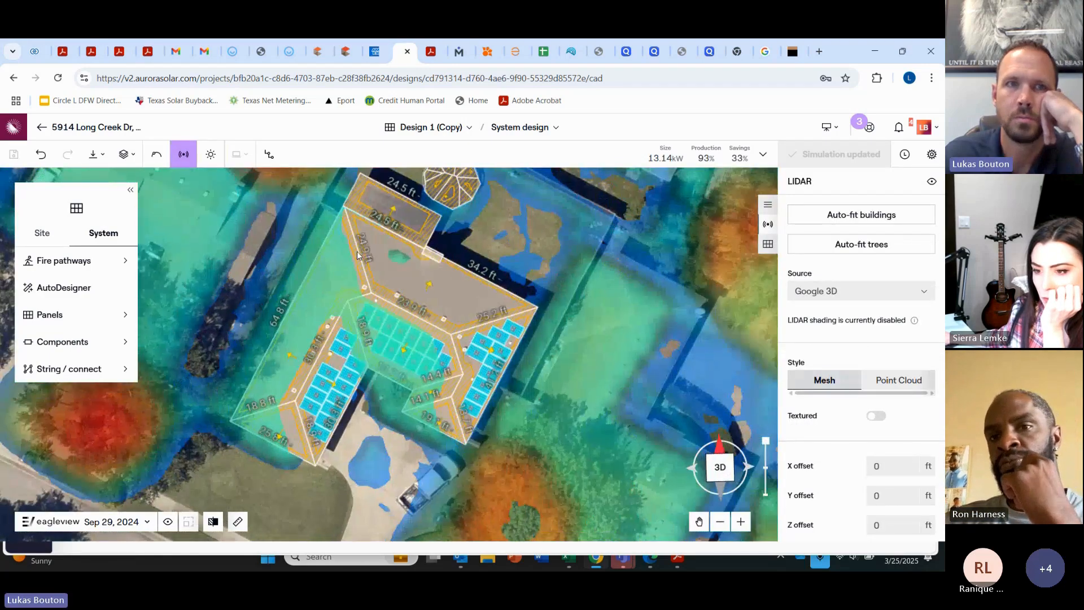
# Step: Hide the LIDAR overlay and briefly preview the sun path over the site
pyautogui.click(182, 154)
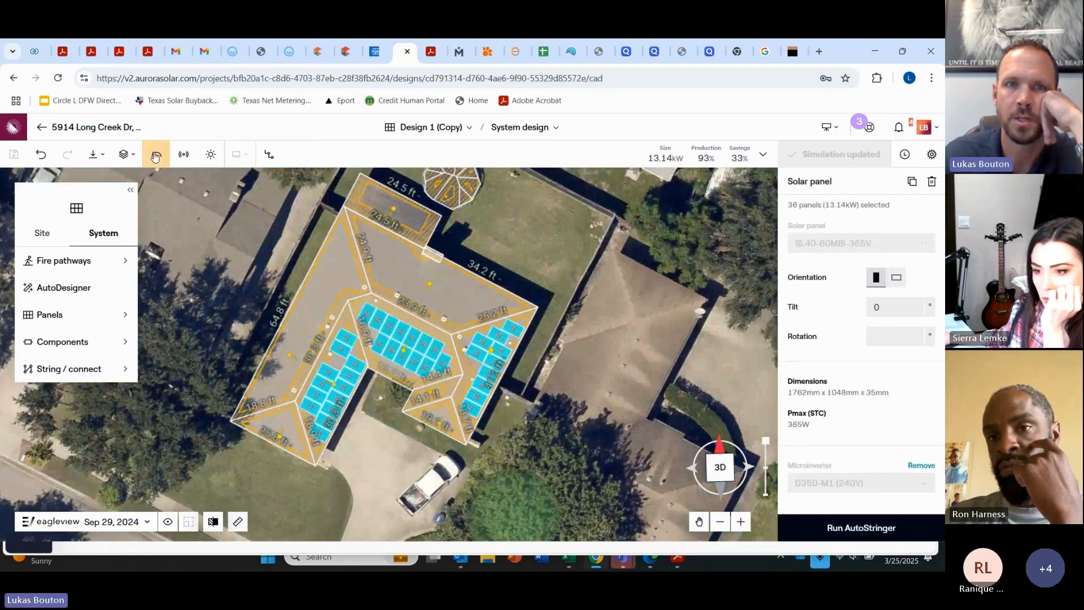
pyautogui.click(156, 157)
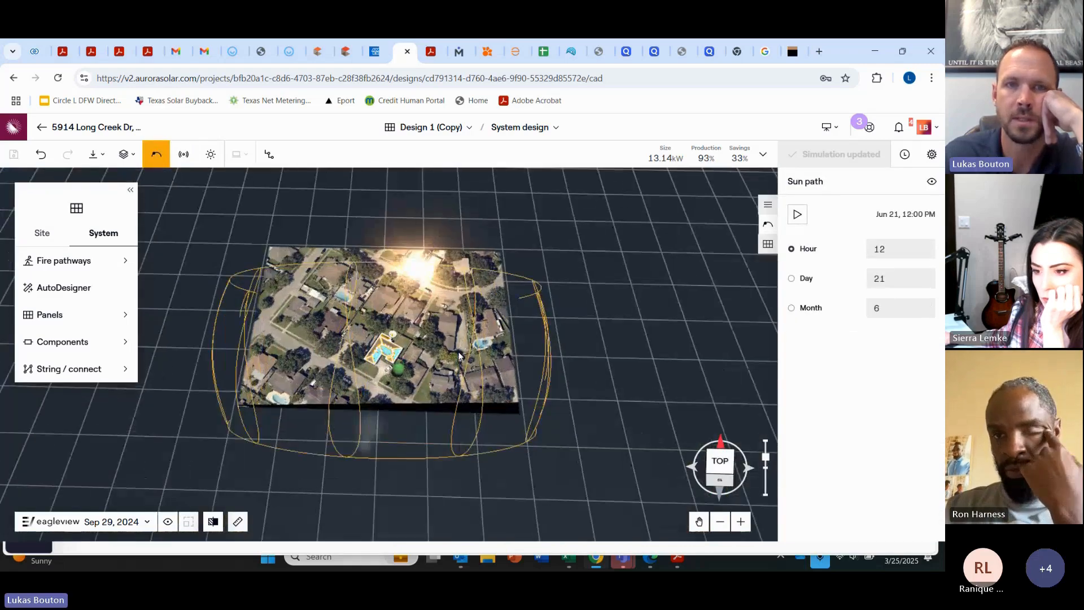
pyautogui.click(164, 160)
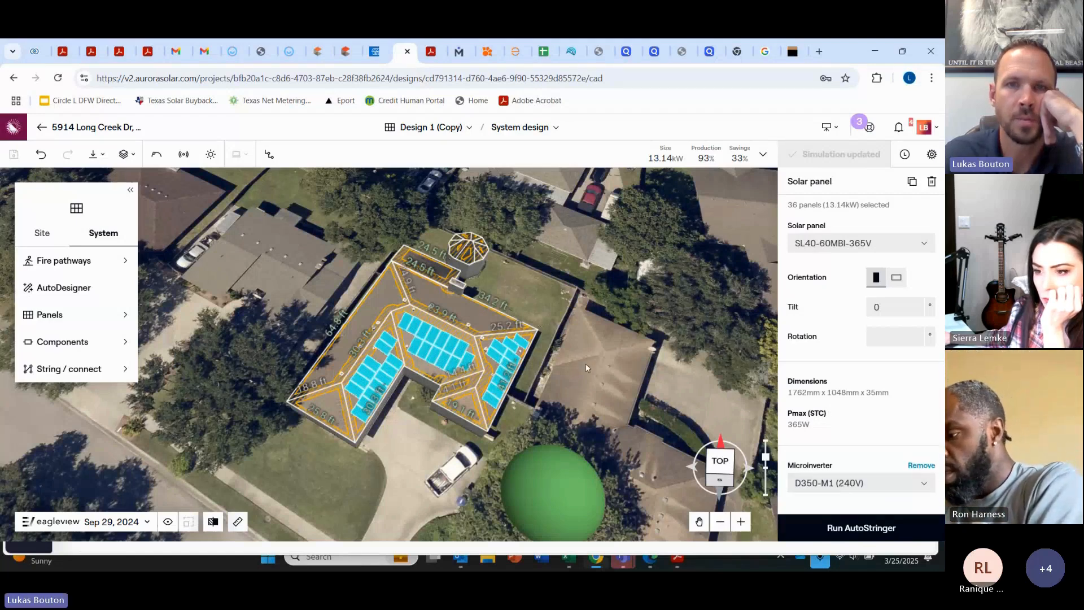
# Step: Glance at the production results, then remove the D350-M1 microinverters from all 36 panels
pyautogui.click(763, 153)
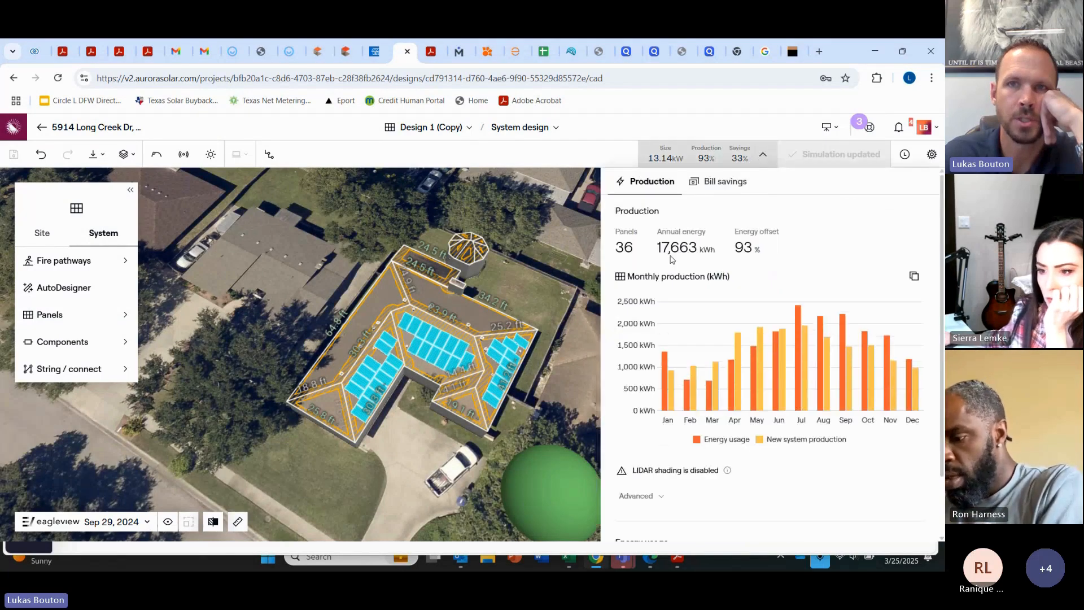
pyautogui.click(765, 157)
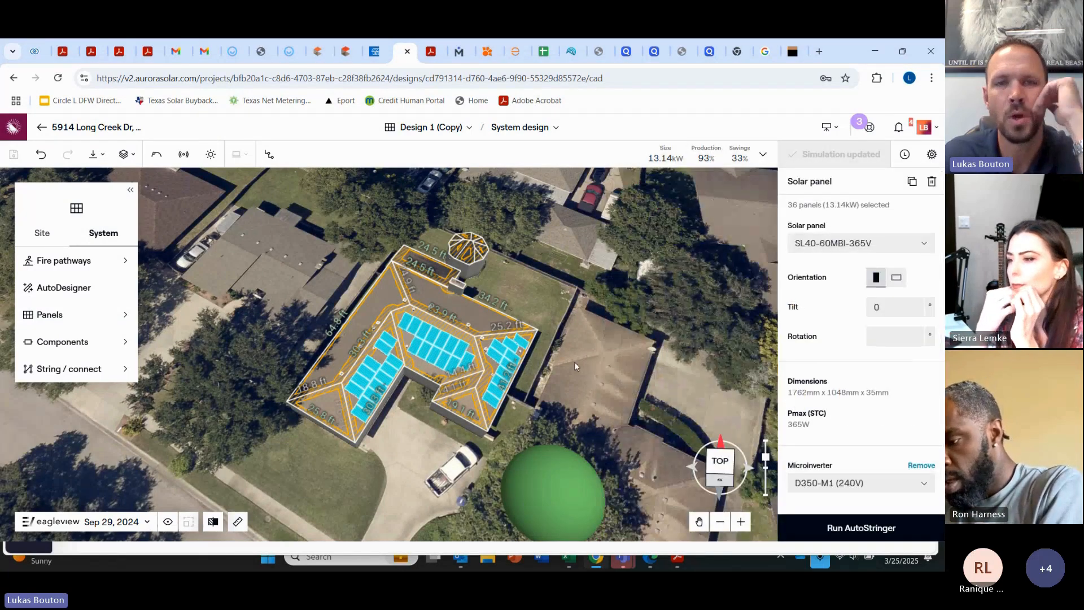
pyautogui.moveTo(601, 283); pyautogui.dragTo(306, 497)
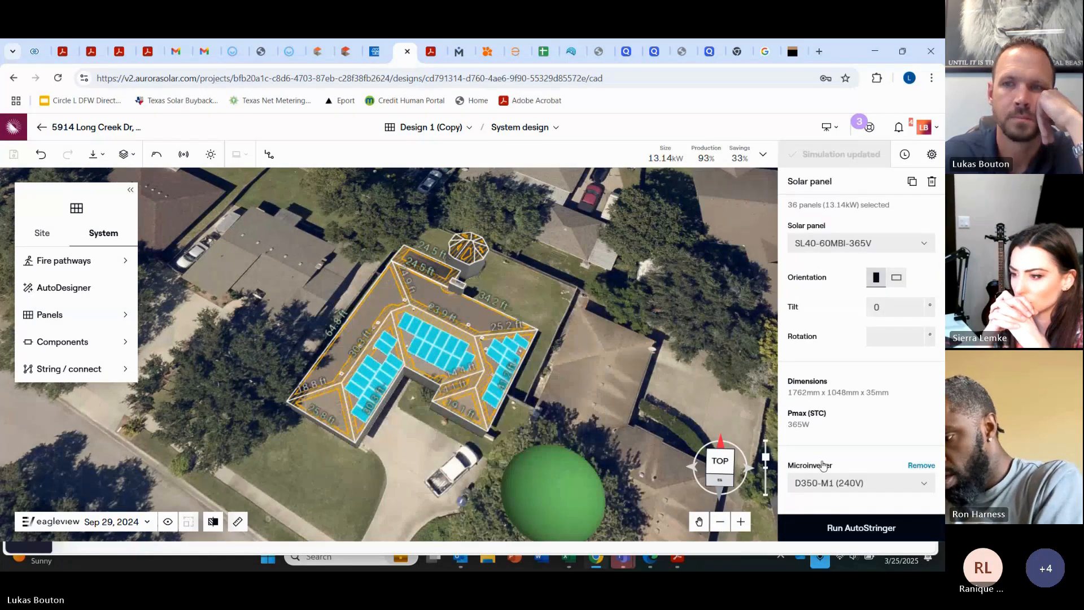
pyautogui.click(918, 465)
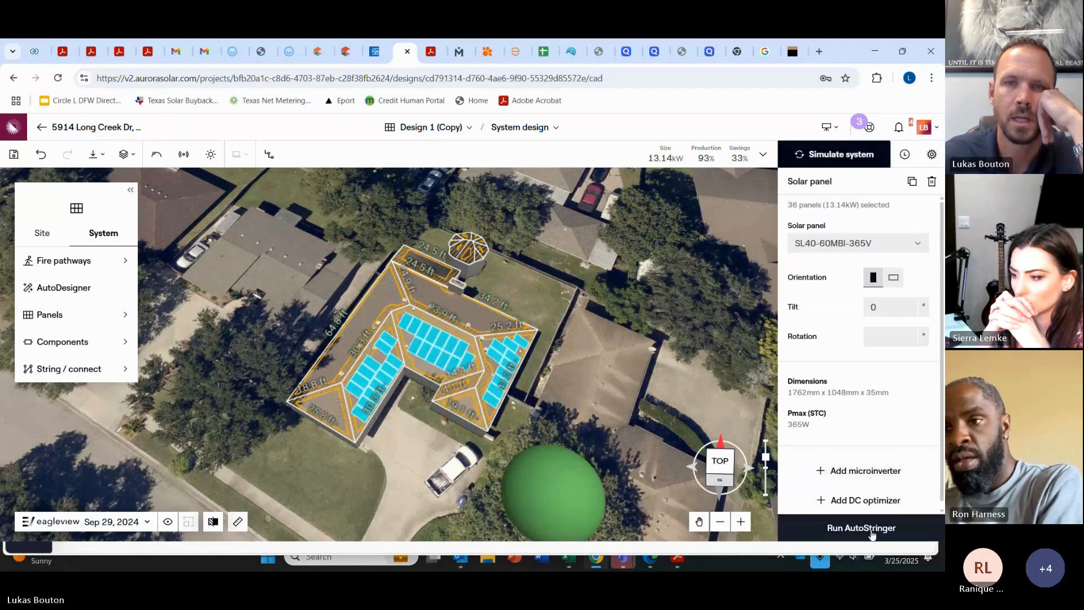
# Step: Run AutoStringer on the 36 panels using the Tesla Powerwall 3 integrated inverter
pyautogui.click(869, 529)
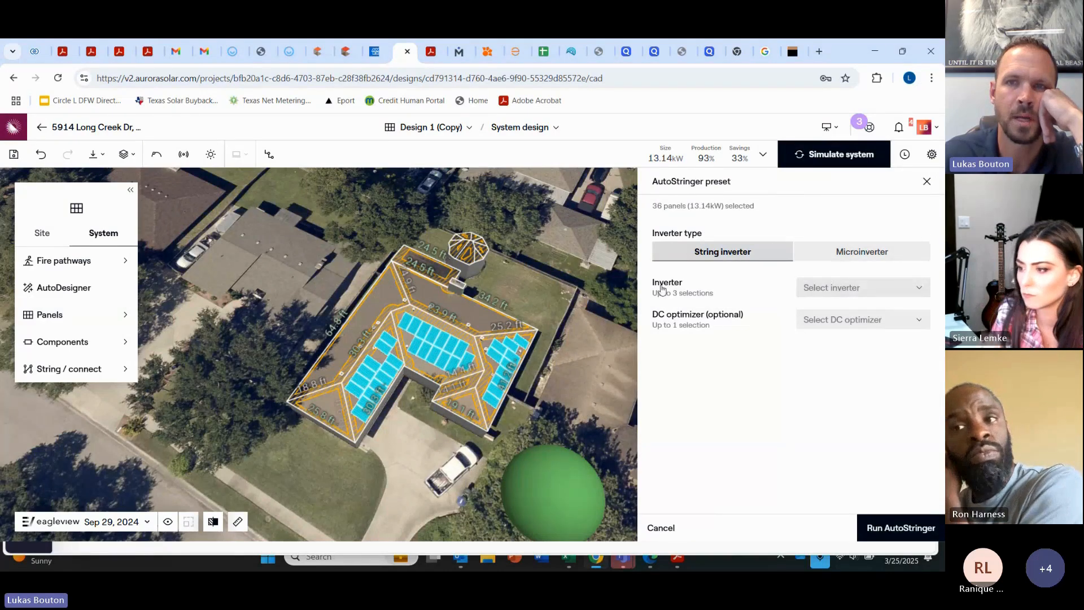
pyautogui.click(836, 290)
pyautogui.scroll(-3, 816, 362)
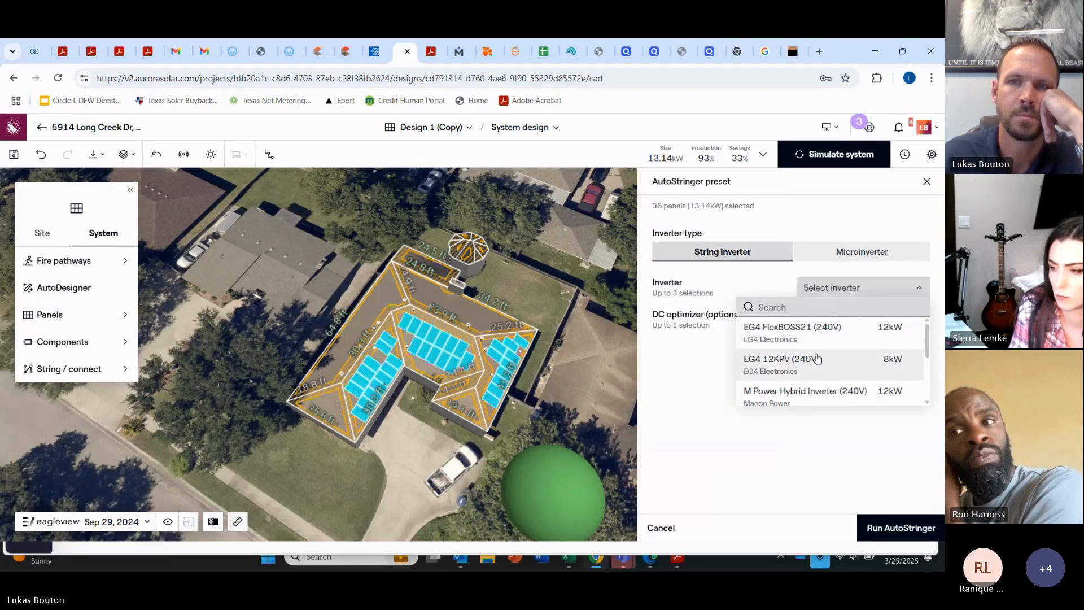
pyautogui.scroll(2, 811, 378)
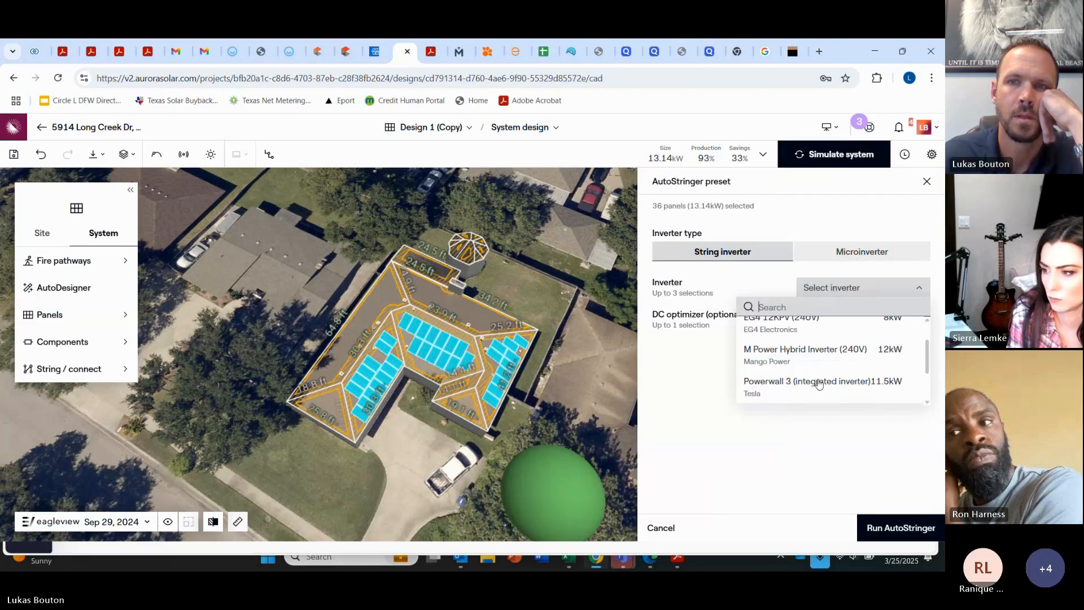
pyautogui.click(848, 387)
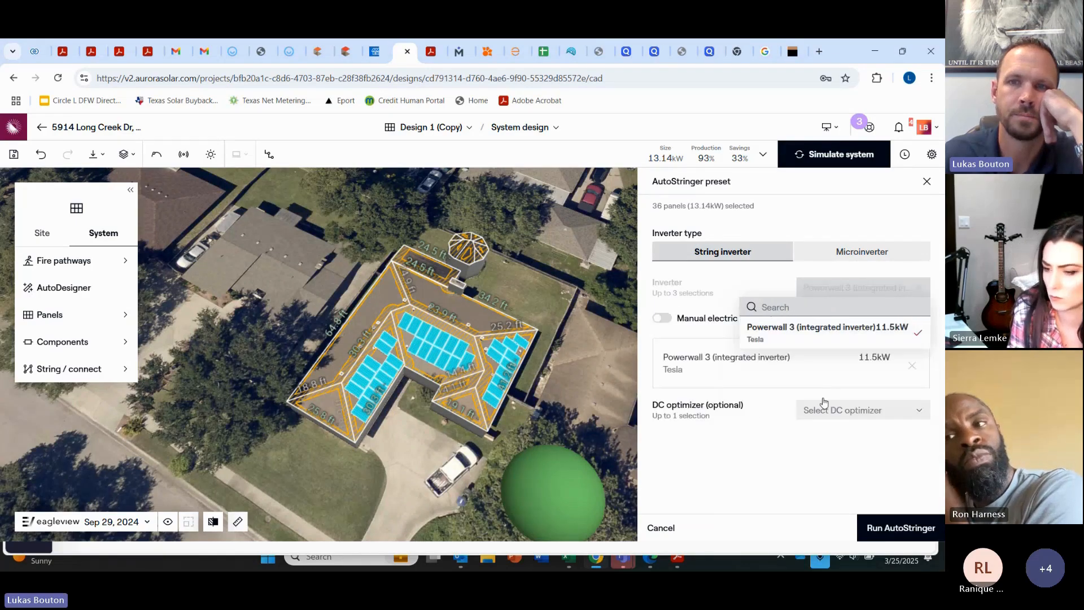
pyautogui.click(895, 529)
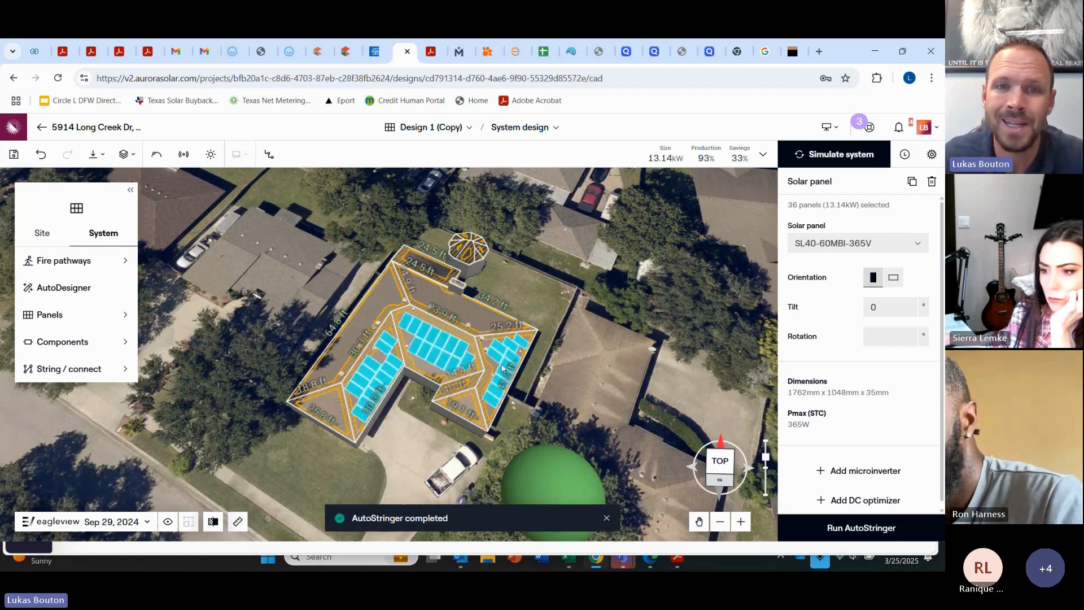
# Step: Confirm the 17,663 kWh annual production, then save the design when leaving the editor
pyautogui.click(578, 349)
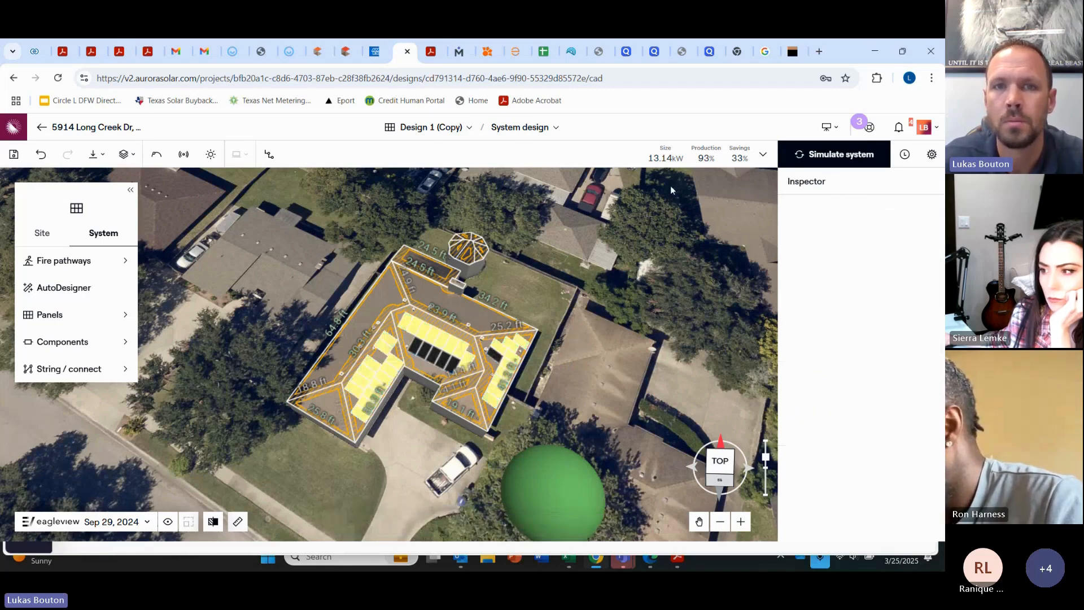
pyautogui.click(763, 154)
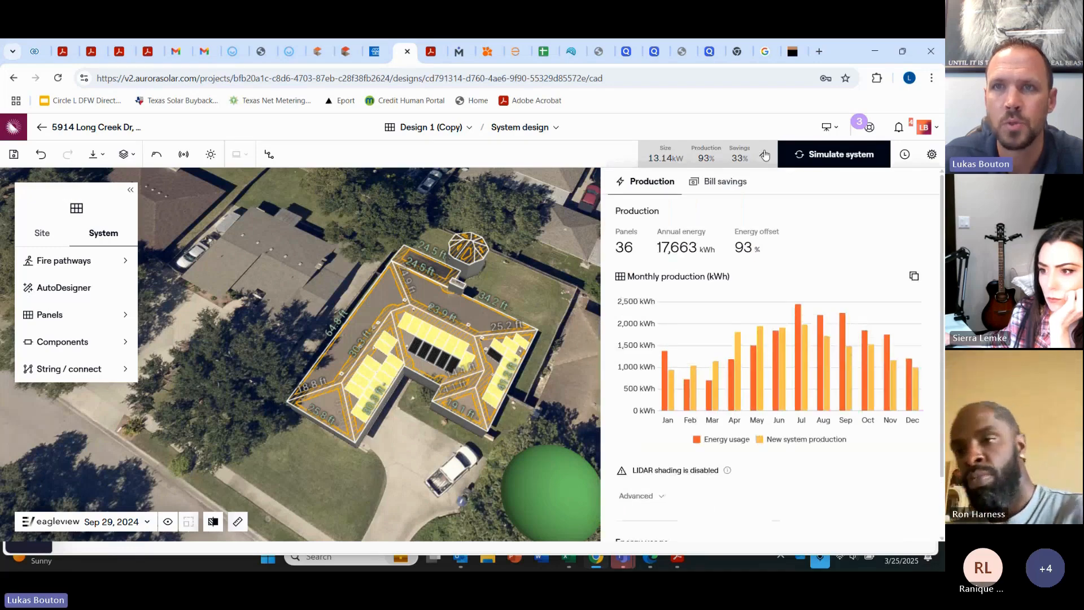
pyautogui.click(763, 155)
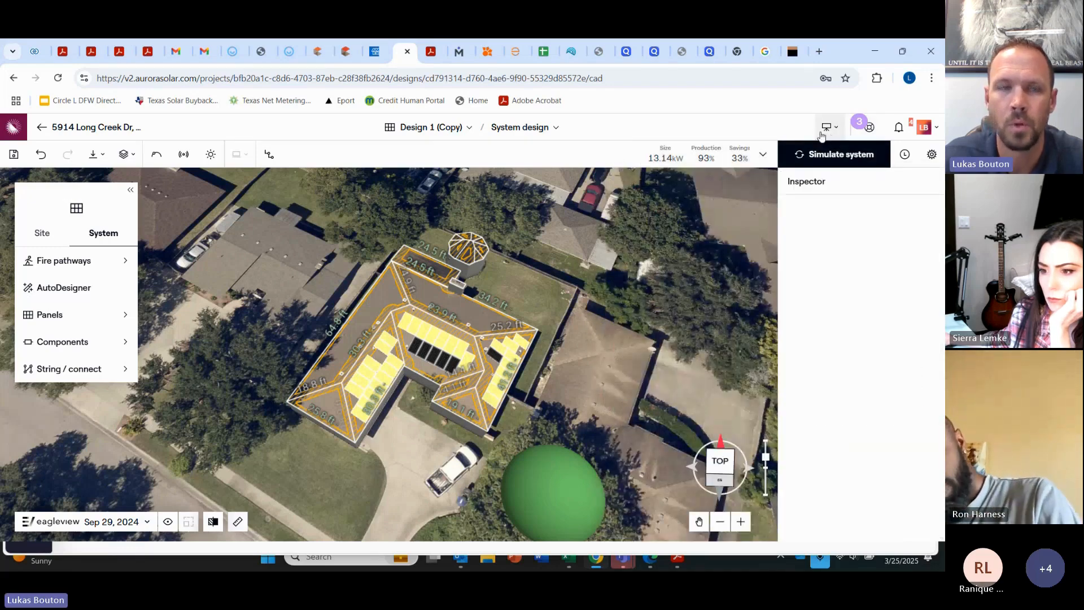
pyautogui.click(36, 127)
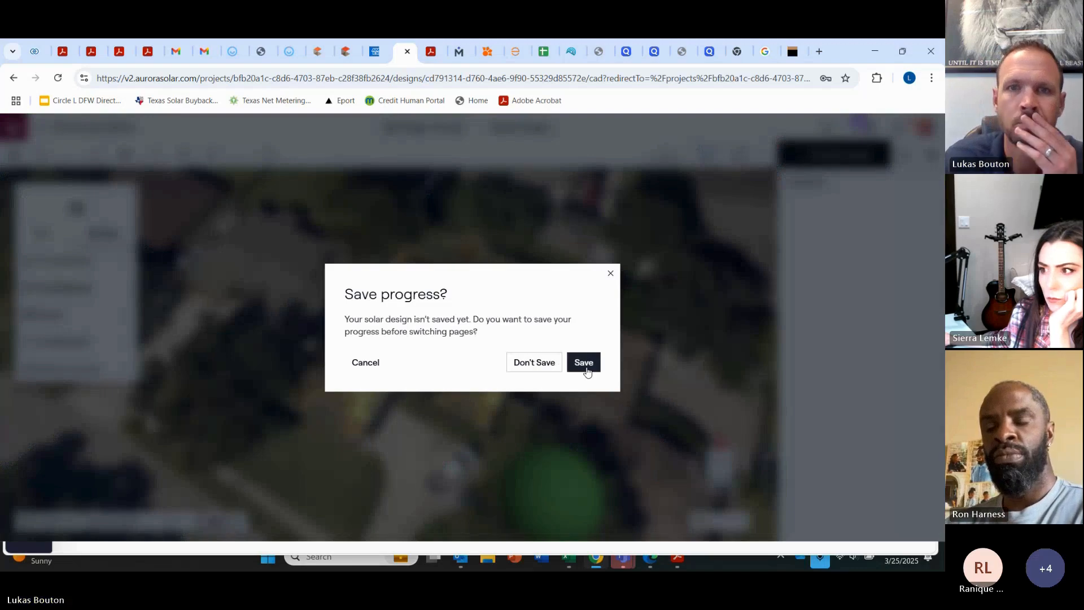
pyautogui.click(586, 368)
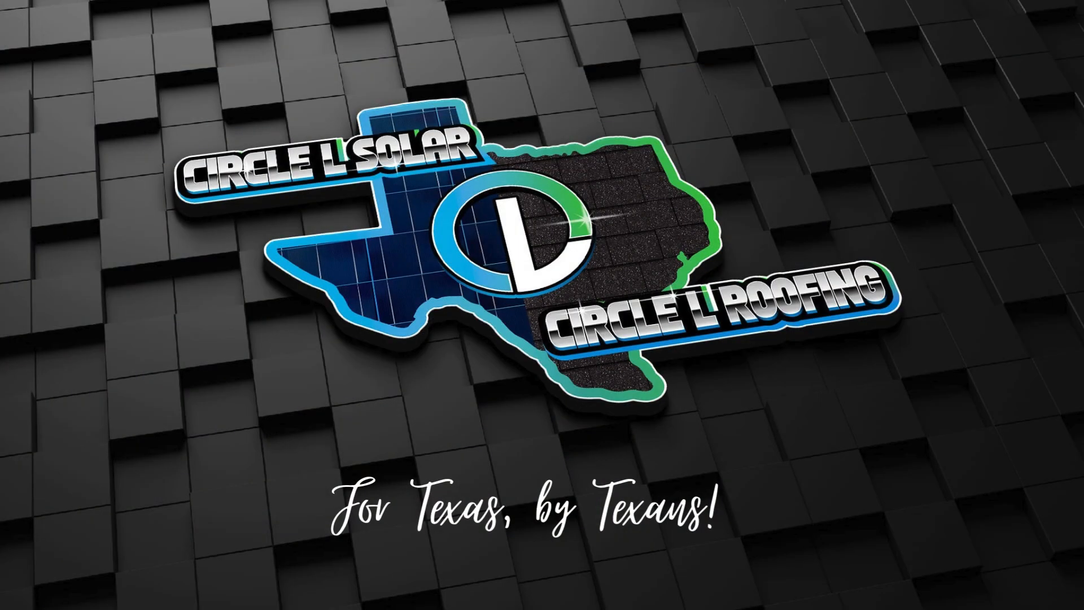